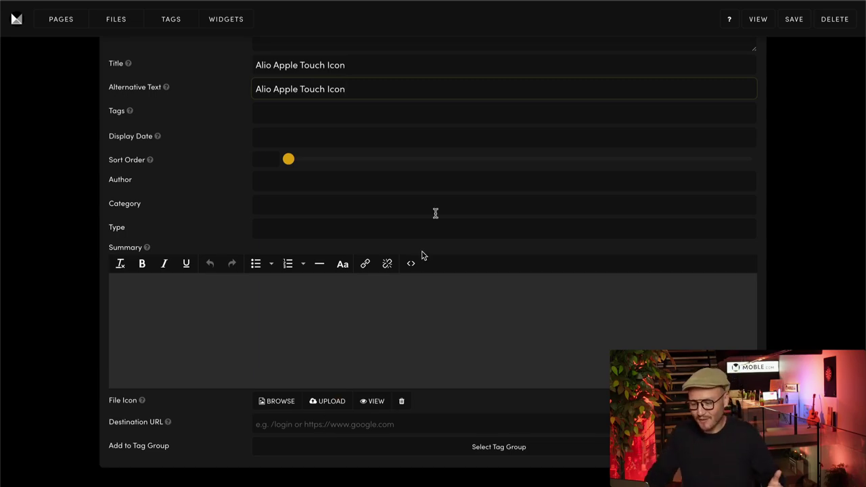
# - Save the Alio Apple Touch Icon file record with its title and alternative text
pyautogui.scroll(1, 181, 114)
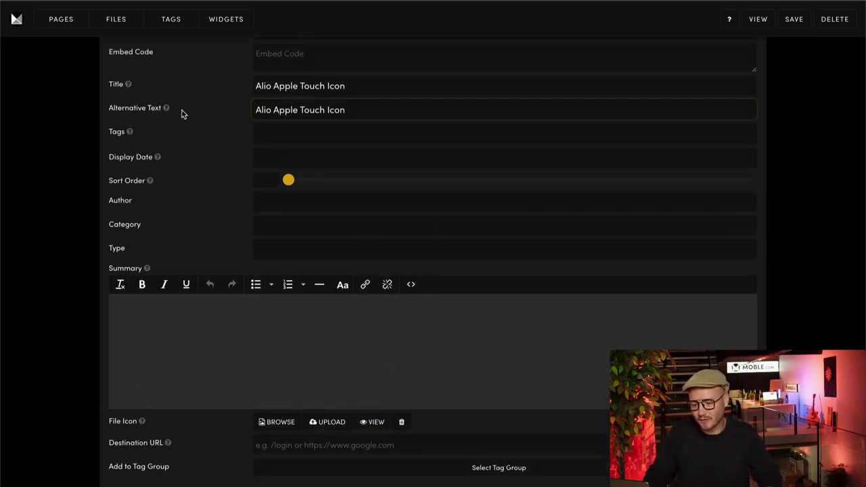
pyautogui.scroll(5, 181, 114)
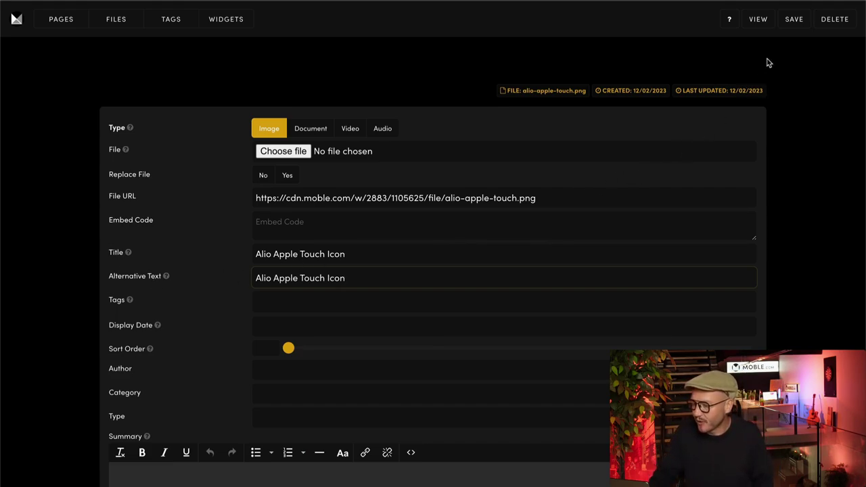
pyautogui.click(797, 23)
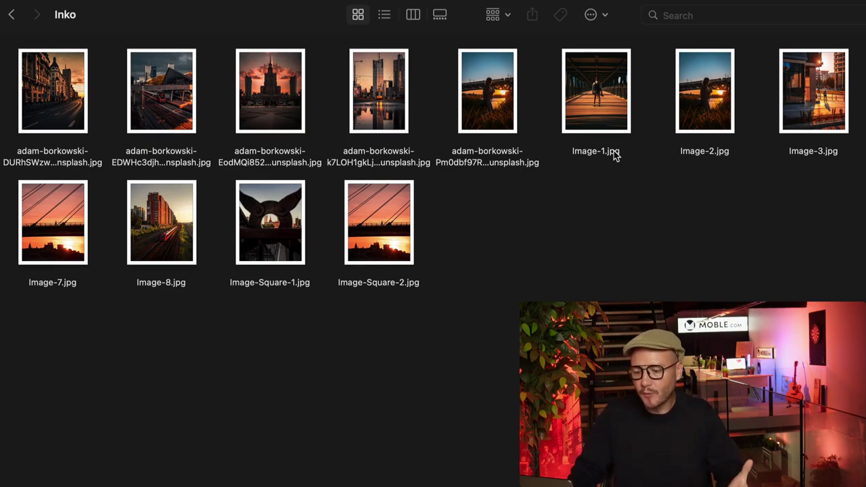
# - Switch to the Inko folder in Finder, review its image file names and select the first unsplash photo
pyautogui.hscroll(3, 596, 223)
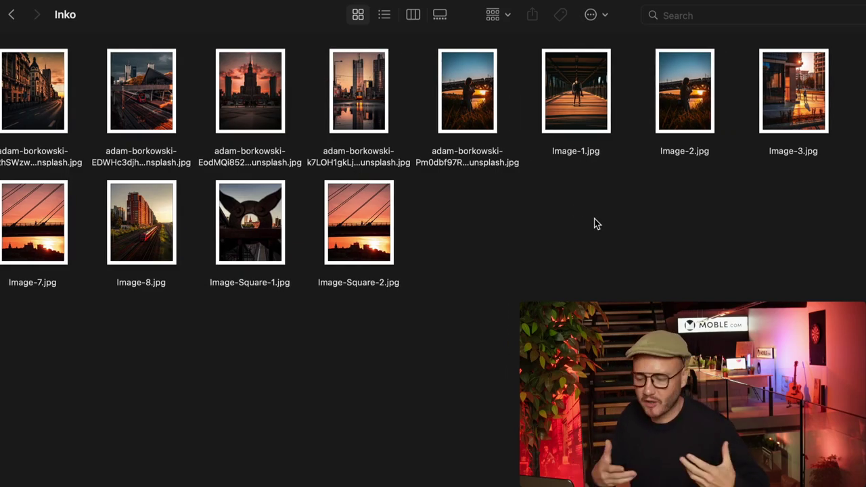
pyautogui.hscroll(5, 596, 224)
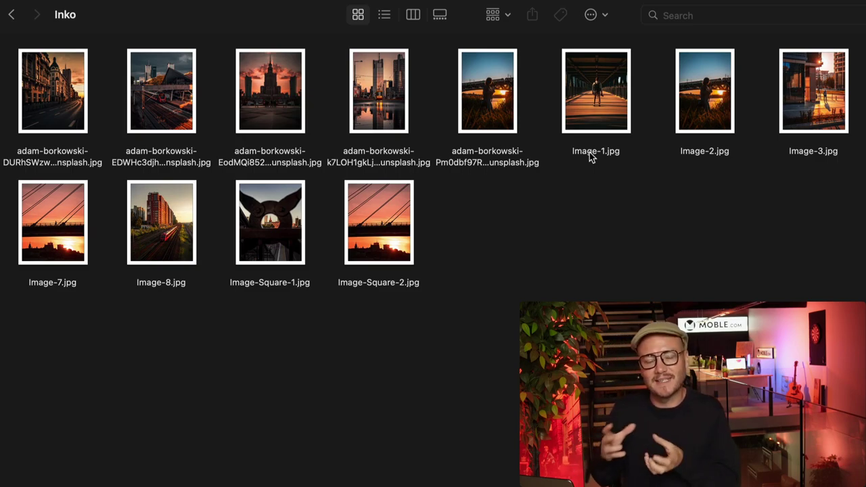
pyautogui.click(78, 157)
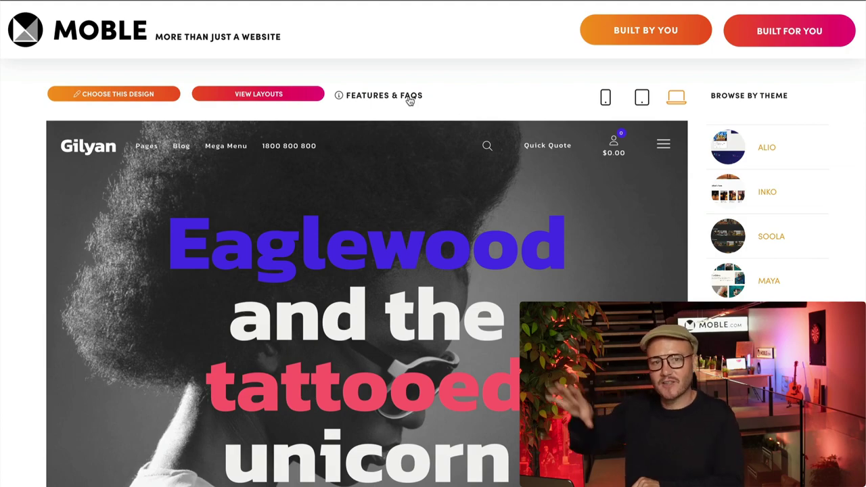
# - Open the Gilyan theme's features and FAQs on the MOBLE site, follow its photography credits and browse the Unsplash collection
pyautogui.click(409, 98)
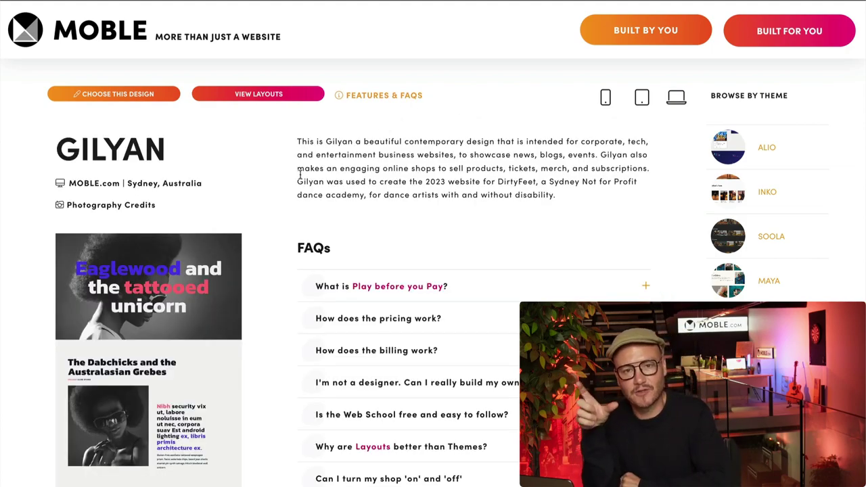
pyautogui.click(129, 206)
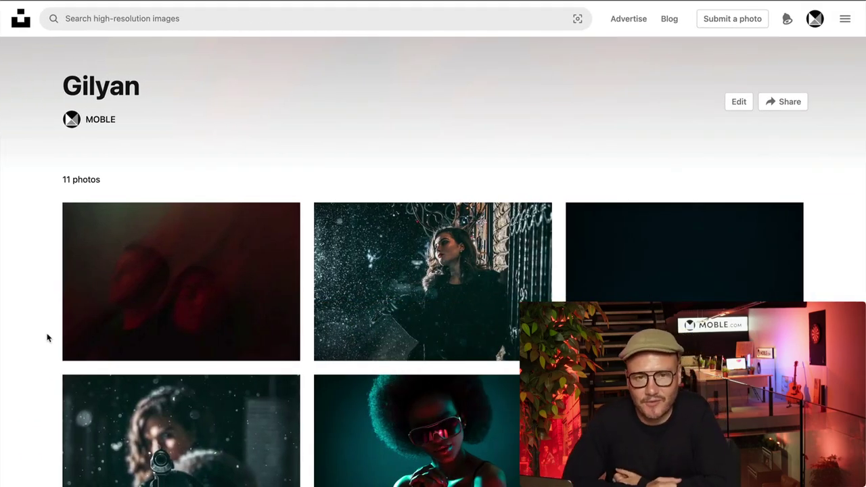
pyautogui.scroll(-5, 48, 338)
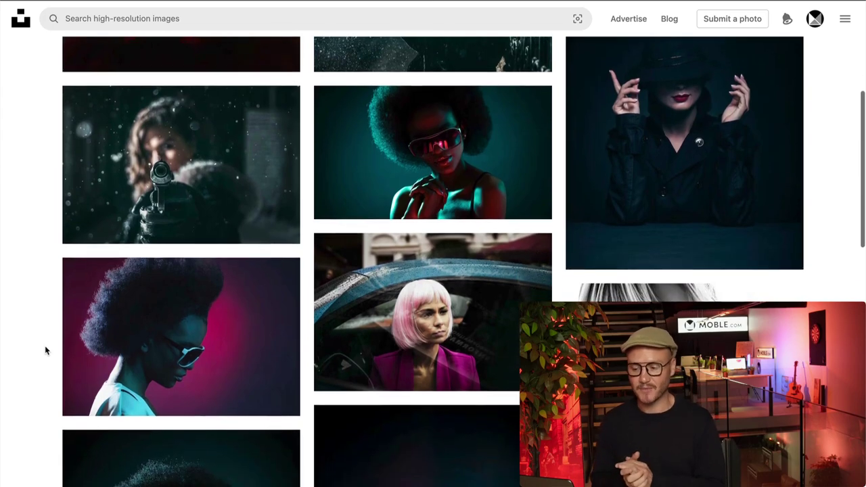
pyautogui.scroll(-6, 46, 350)
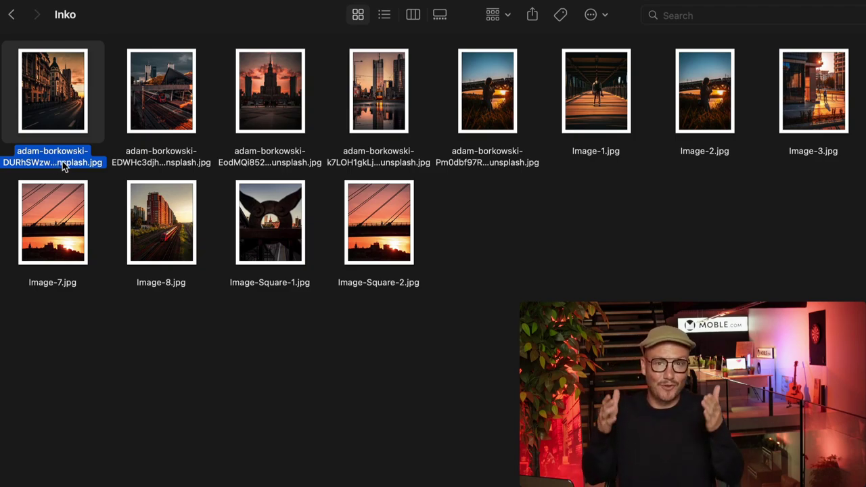
# - Rename the first unsplash photo in Finder's Inko folder as Image-11, keeping the .jpg extension
pyautogui.press('Return')
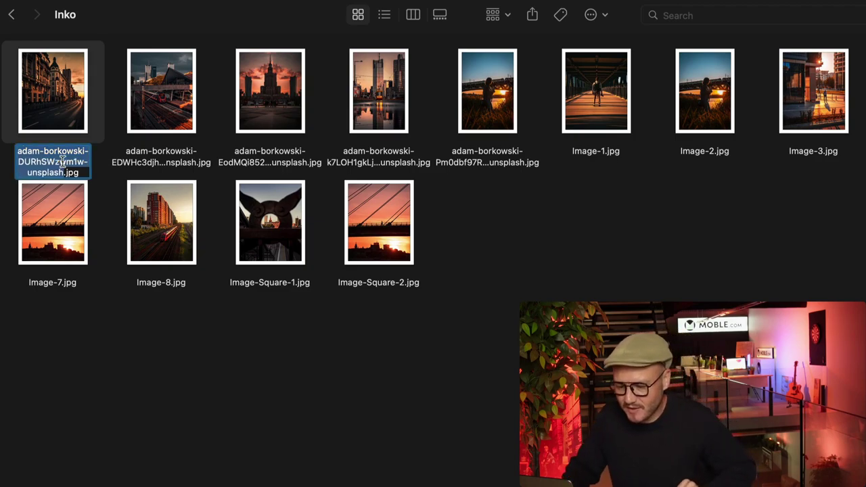
pyautogui.write('Imah')
pyautogui.press('BackSpace')
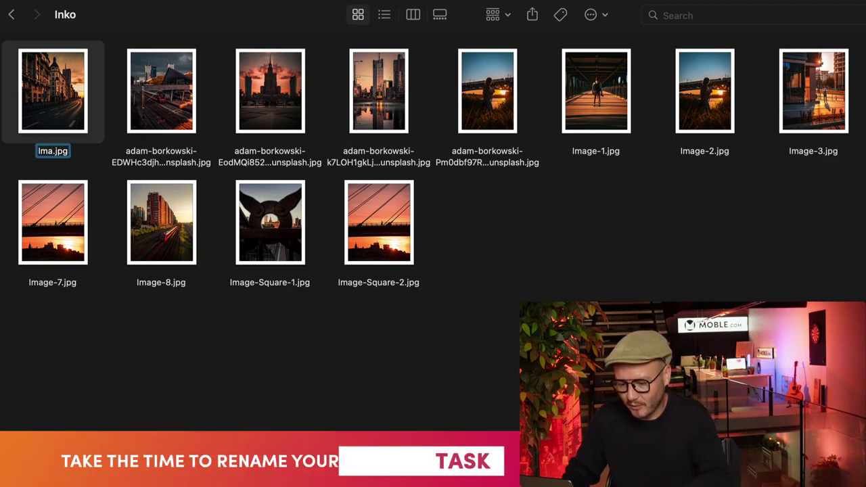
pyautogui.write('ge-11')
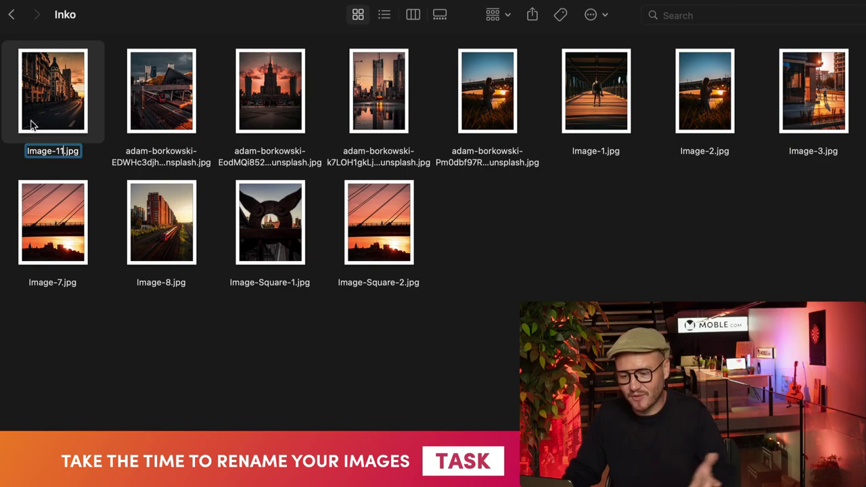
pyautogui.click(89, 152)
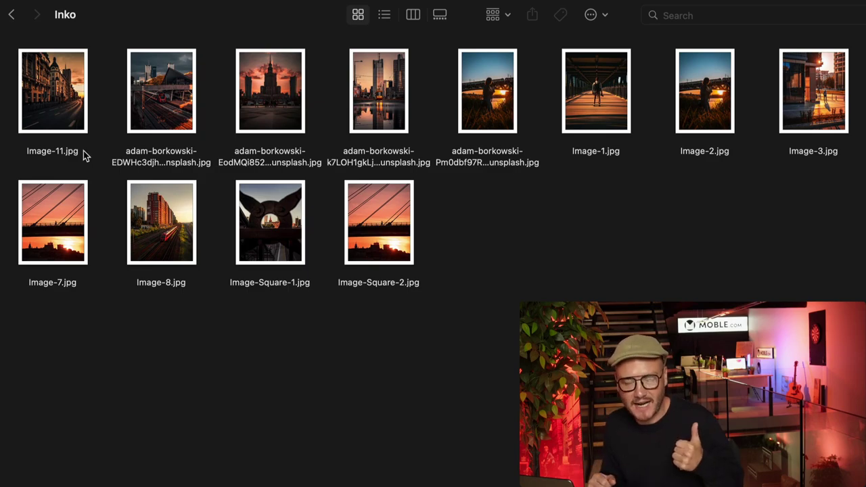
# - View the file information of Image-11.jpg to check its size
pyautogui.rightClick(60, 124)
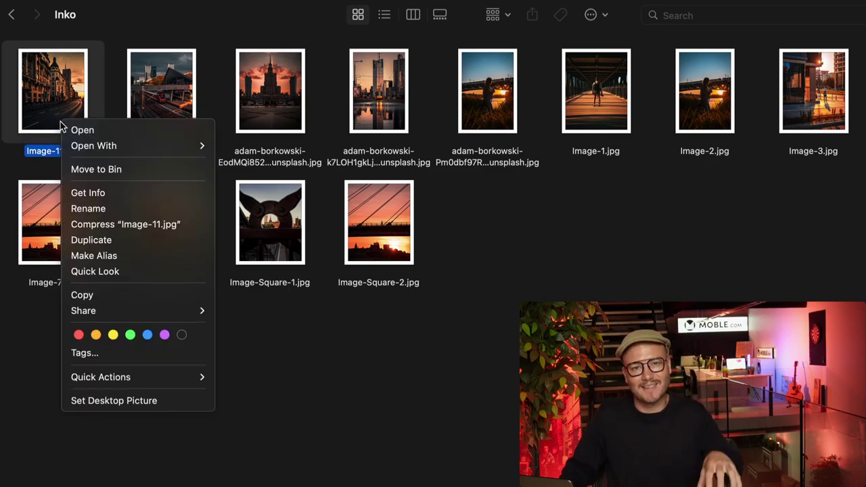
pyautogui.click(88, 194)
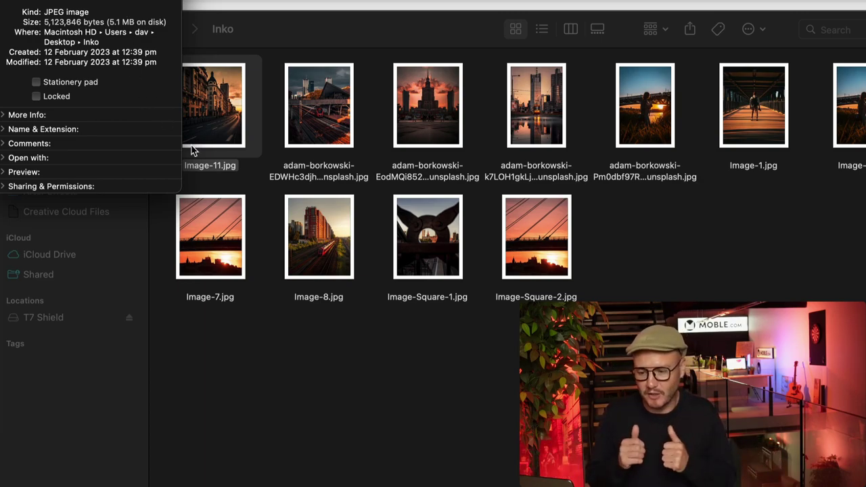
pyautogui.click(257, 177)
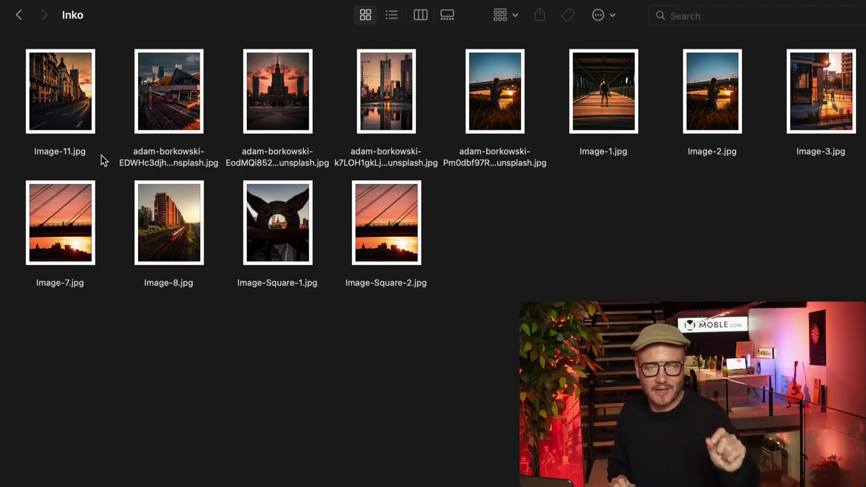
# - Select Image-1.jpg through Image-6.jpg in the Inko folder
pyautogui.hscroll(5, 548, 213)
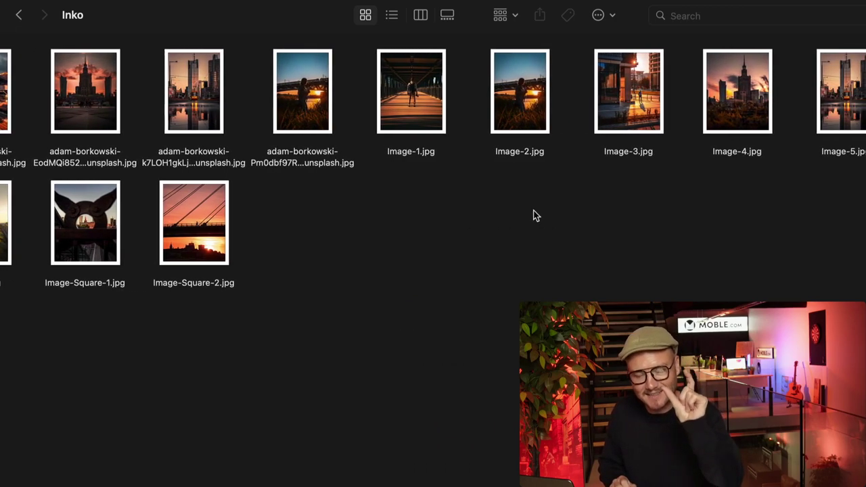
pyautogui.click(428, 151)
pyautogui.hscroll(3, 457, 177)
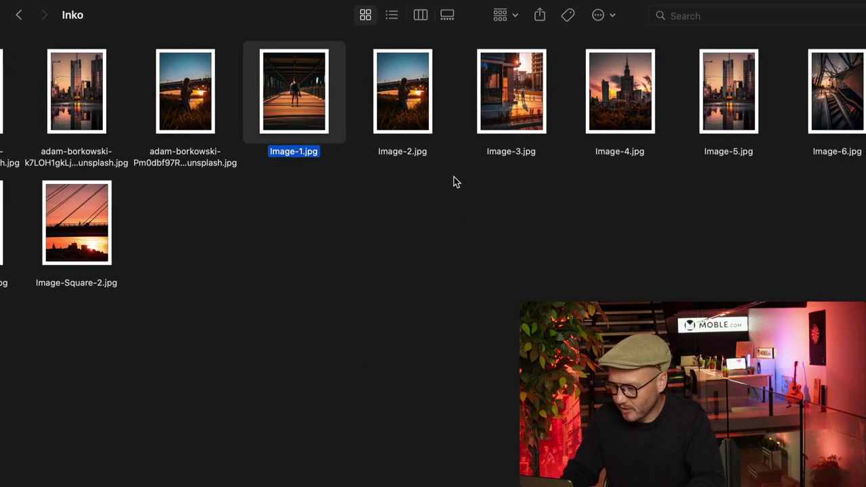
pyautogui.hotkey('shift', 'Right')
pyautogui.keyDown('shift'); pyautogui.click(542, 100); pyautogui.keyUp('shift')
pyautogui.keyDown('shift'); pyautogui.click(607, 105); pyautogui.keyUp('shift')
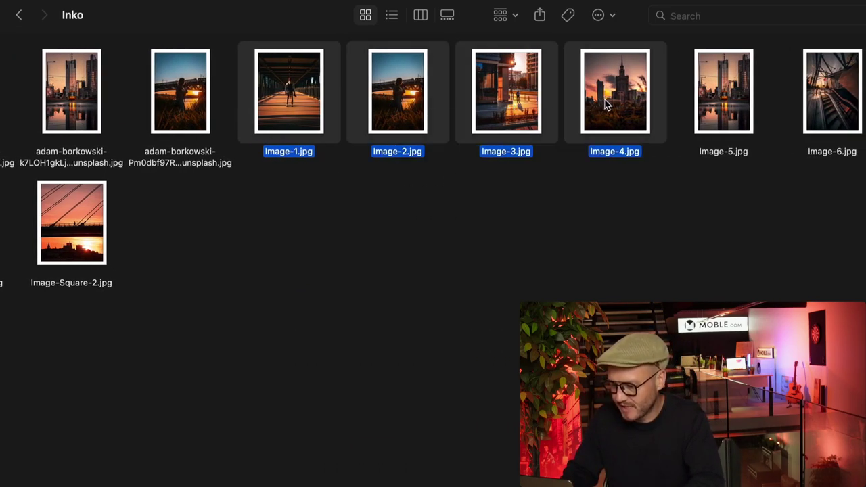
pyautogui.keyDown('shift'); pyautogui.click(701, 106); pyautogui.keyUp('shift')
pyautogui.keyDown('shift'); pyautogui.click(818, 107); pyautogui.keyUp('shift')
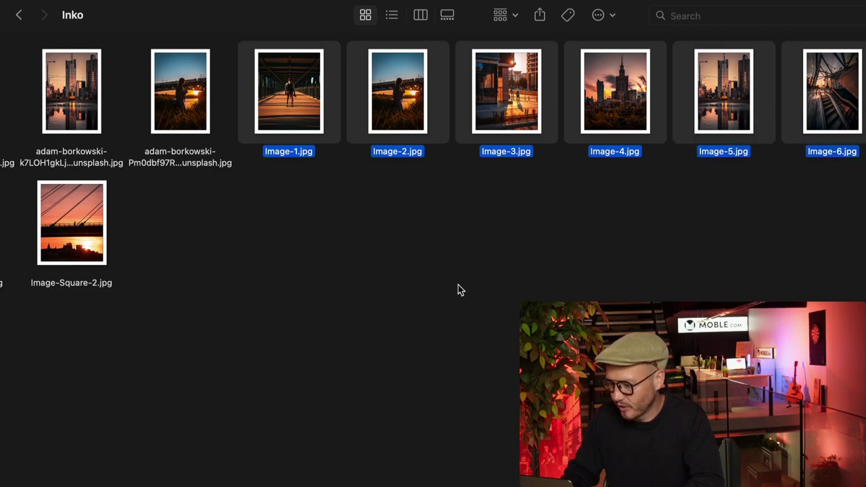
# - Select every image in the Inko folder except the four photos that still have unsplash file names
pyautogui.hscroll(-5, 459, 284)
pyautogui.moveTo(13, 50); pyautogui.dragTo(862, 318)
pyautogui.hscroll(-5, 433, 165)
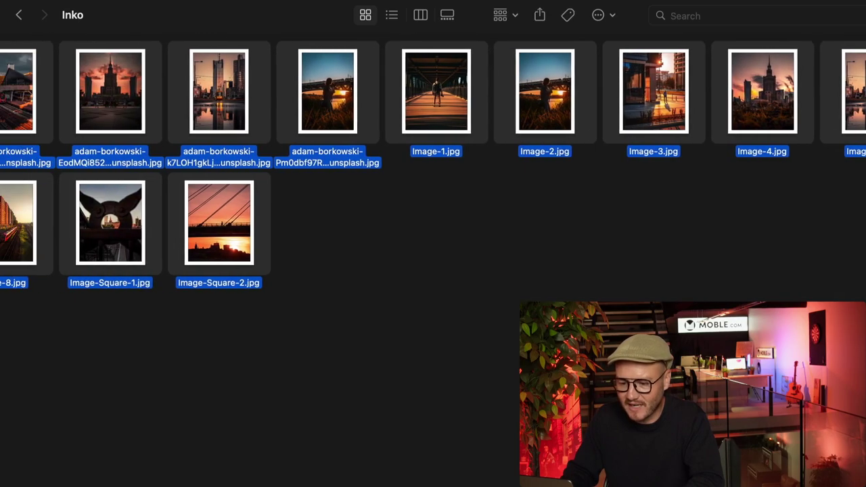
pyautogui.hscroll(-2, 433, 165)
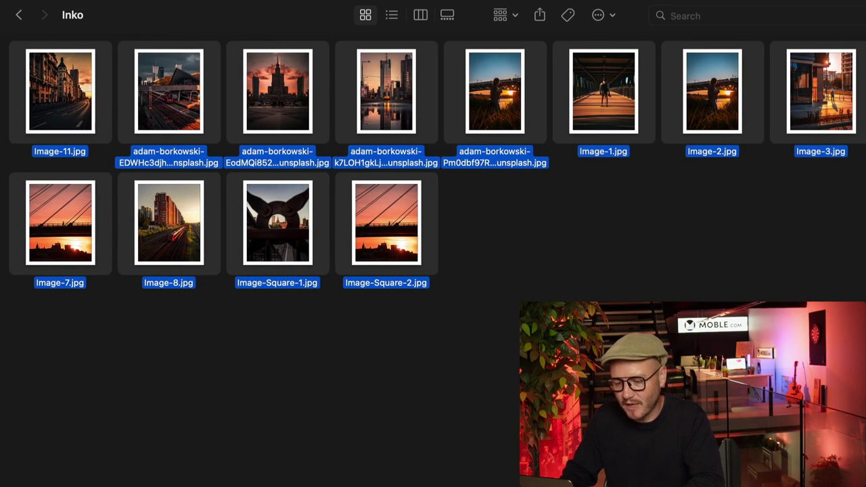
pyautogui.keyDown('super'); pyautogui.click(174, 101); pyautogui.keyUp('super')
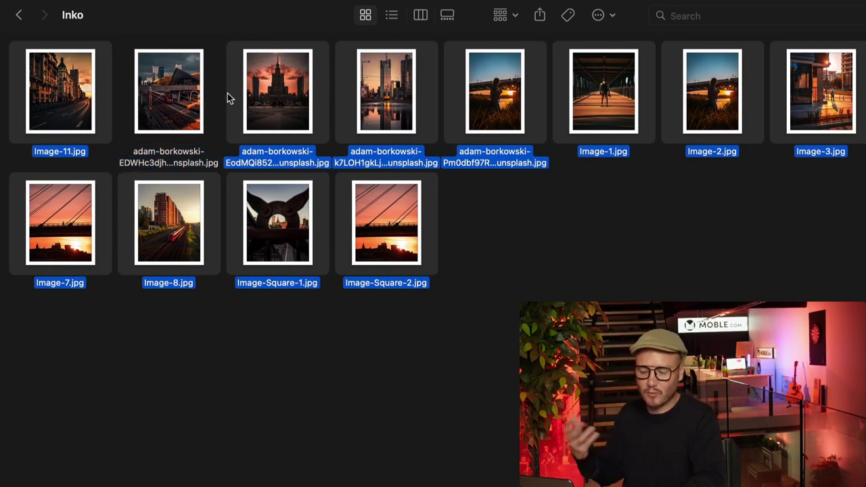
pyautogui.keyDown('super'); pyautogui.click(274, 94); pyautogui.keyUp('super')
pyautogui.keyDown('super'); pyautogui.click(368, 98); pyautogui.keyUp('super')
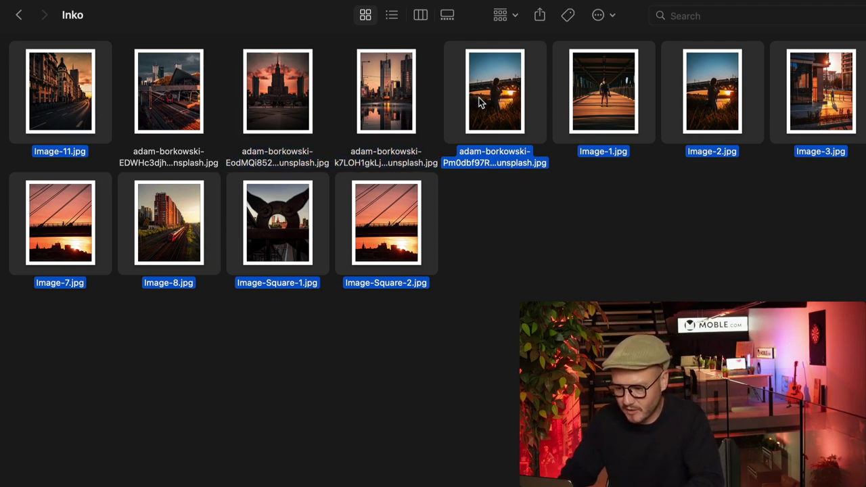
pyautogui.keyDown('super'); pyautogui.click(480, 102); pyautogui.keyUp('super')
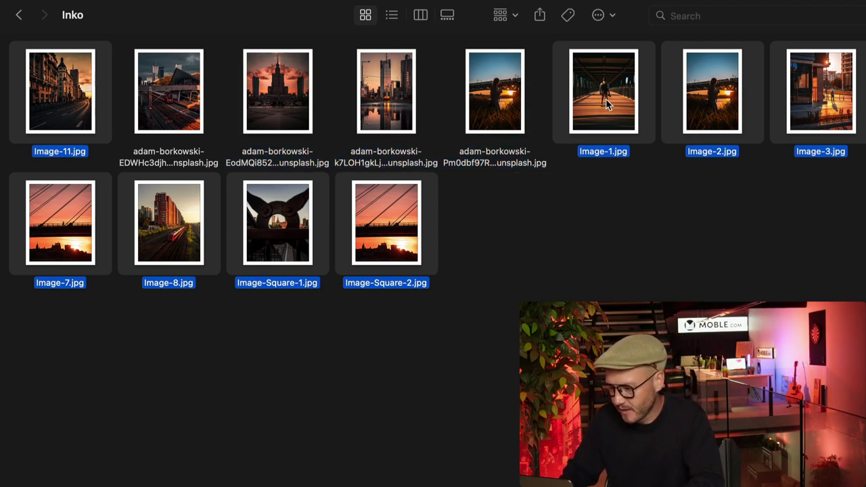
# - Compress the selected images into a zip archive and place it in the empty space beside Image-Square-2.jpg
pyautogui.rightClick(607, 99)
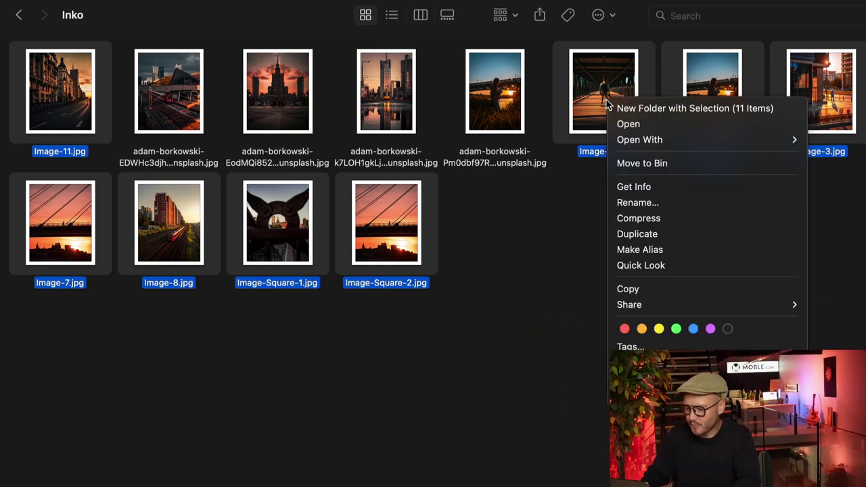
pyautogui.click(653, 219)
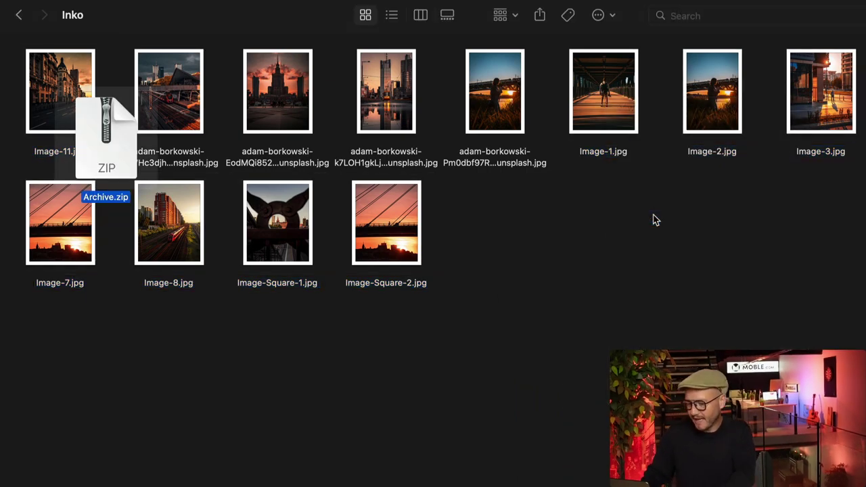
pyautogui.moveTo(107, 139); pyautogui.dragTo(500, 252)
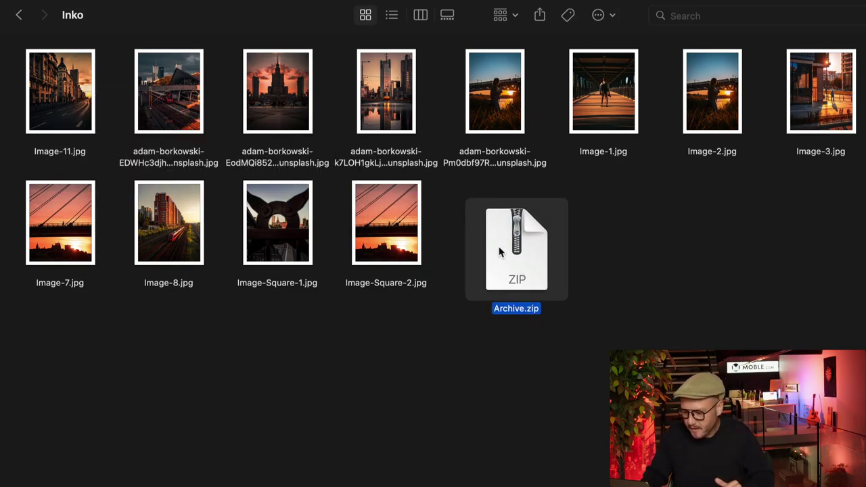
# - Rename the zip archive as import_files.zip
pyautogui.click(503, 309)
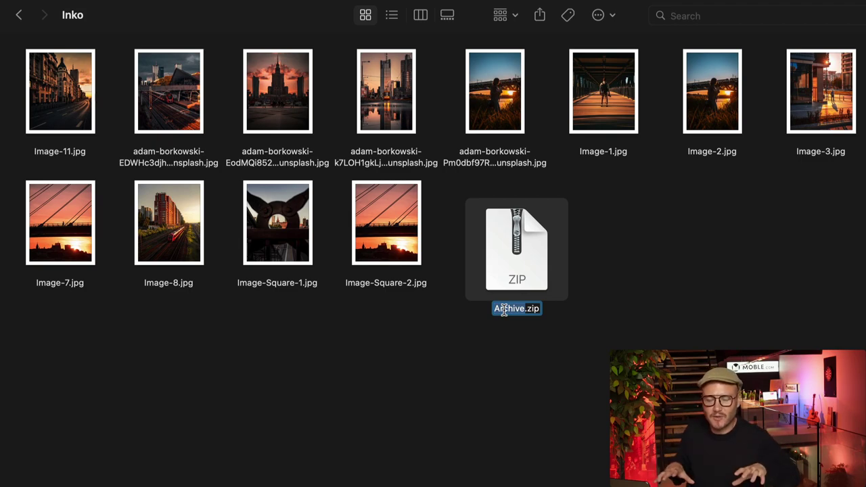
pyautogui.write('import')
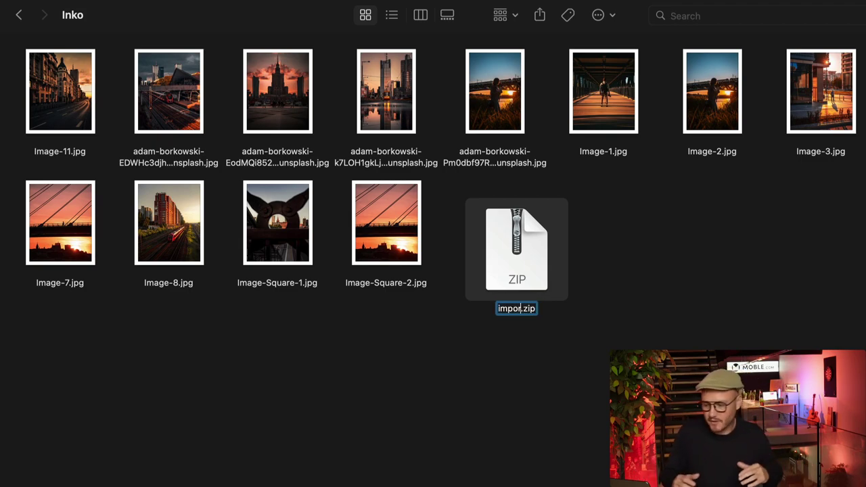
pyautogui.write('_files')
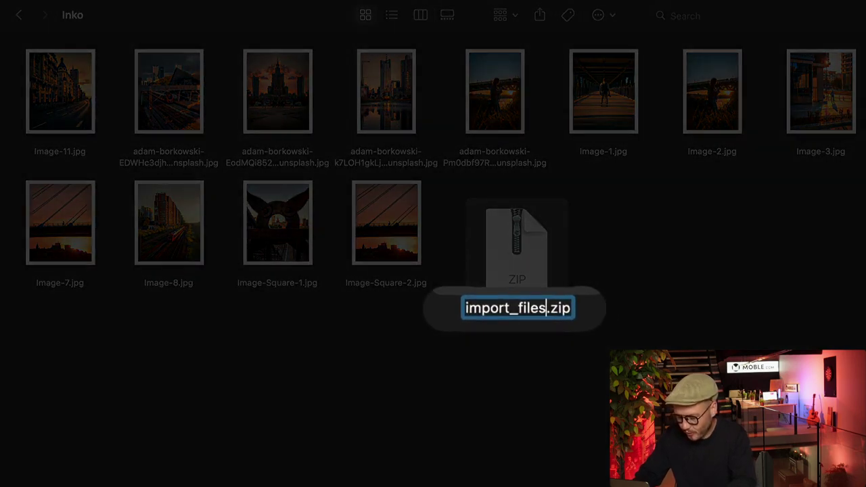
pyautogui.press('Return')
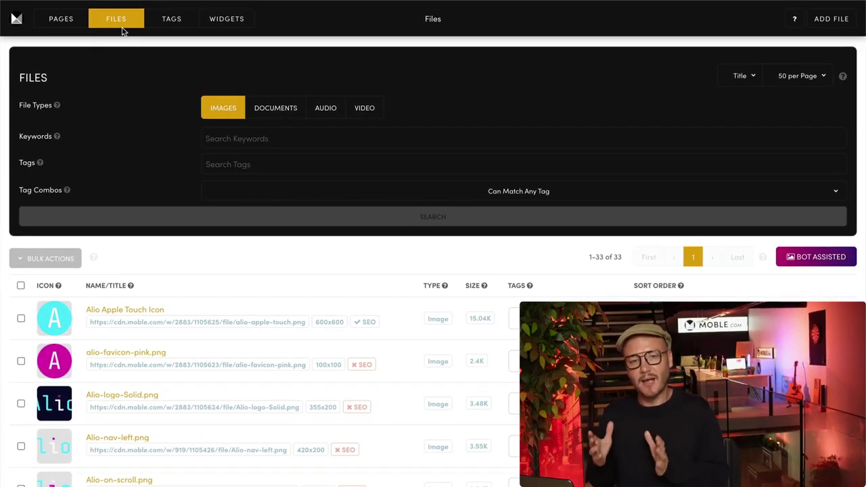
pyautogui.click(17, 18)
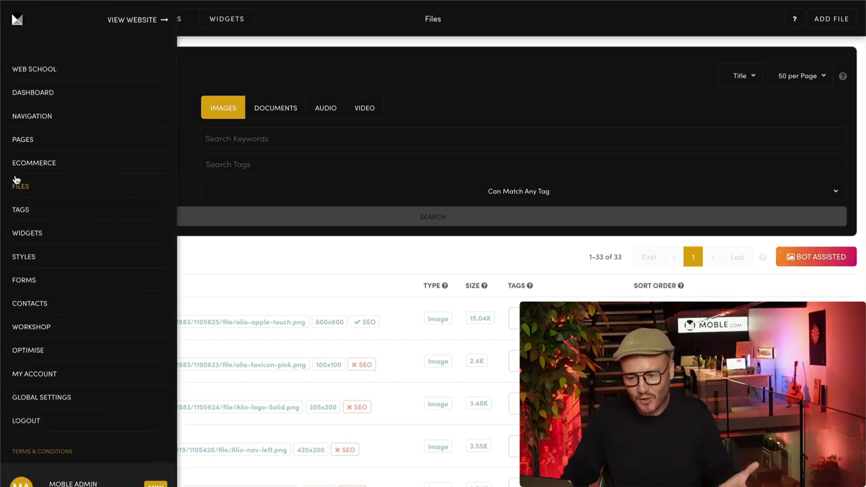
pyautogui.click(248, 244)
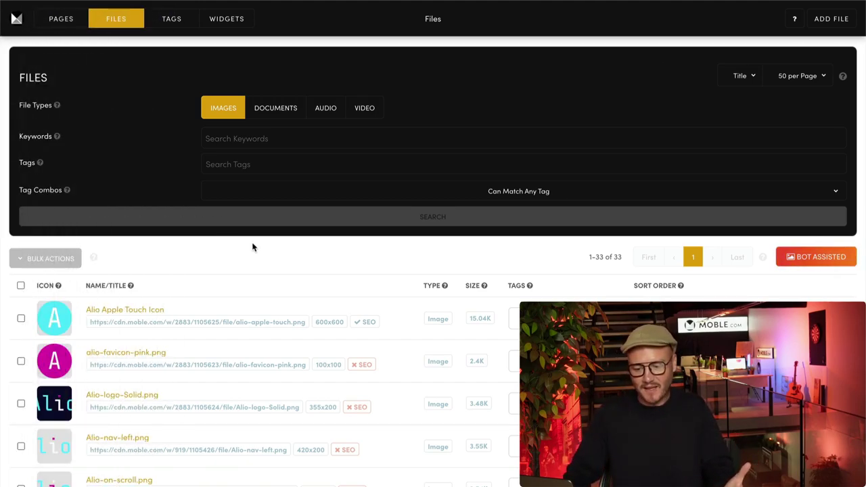
# - Start adding a new image file to the website and choose import_files.zip from the Inko folder as its file
pyautogui.click(826, 21)
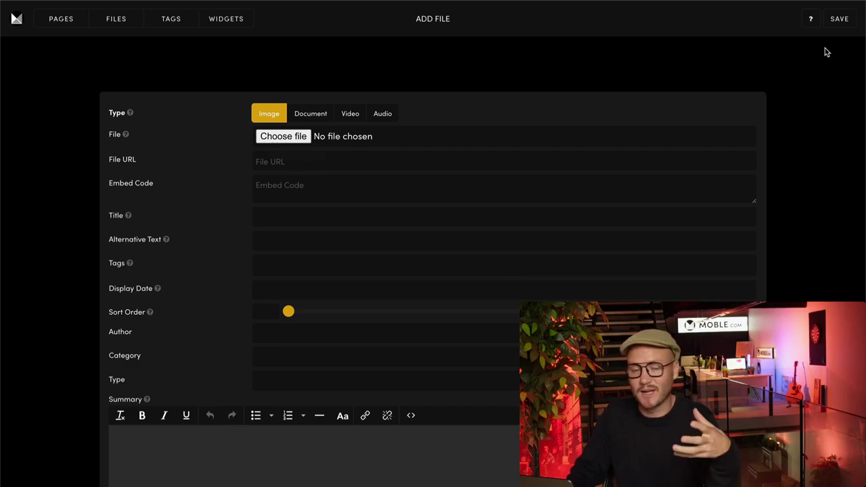
pyautogui.click(282, 136)
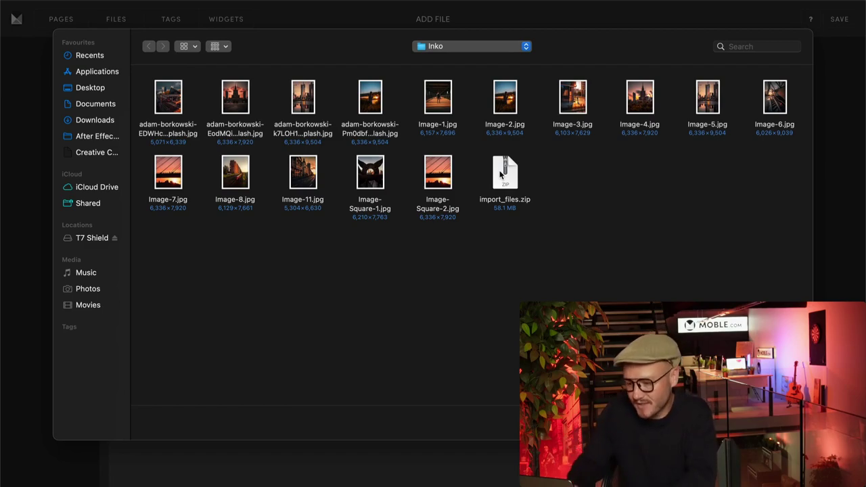
pyautogui.click(500, 174)
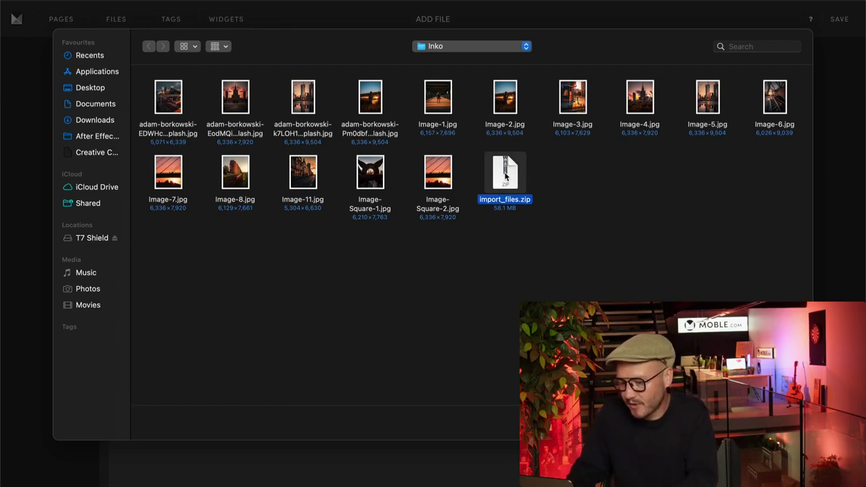
pyautogui.doubleClick(505, 174)
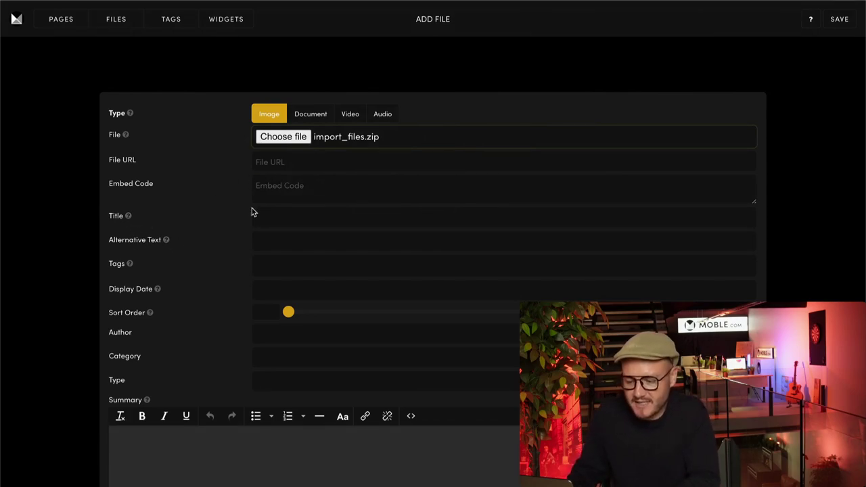
# - Add the new tag Inko Images to the zip upload and save it
pyautogui.click(297, 267)
pyautogui.write('In')
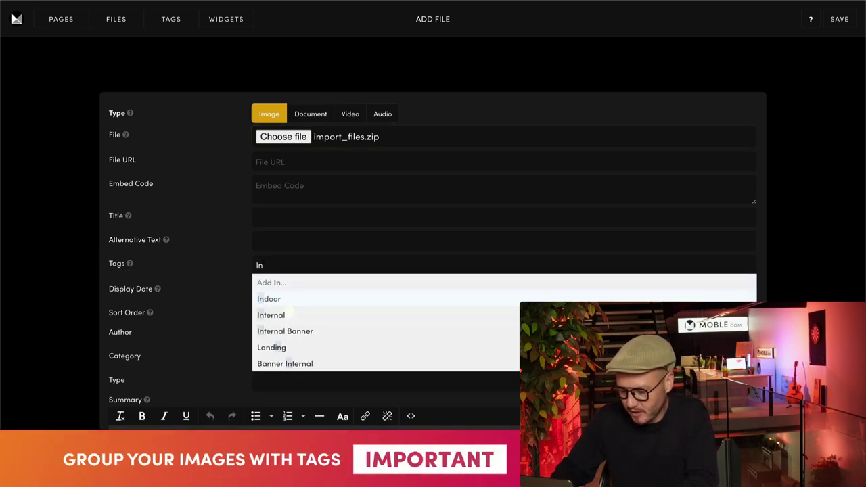
pyautogui.write('ko Images')
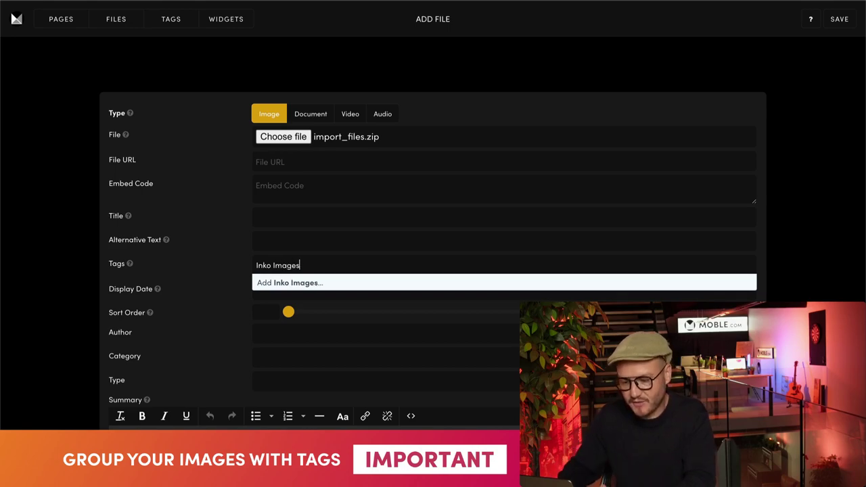
pyautogui.press('Return')
pyautogui.click(242, 255)
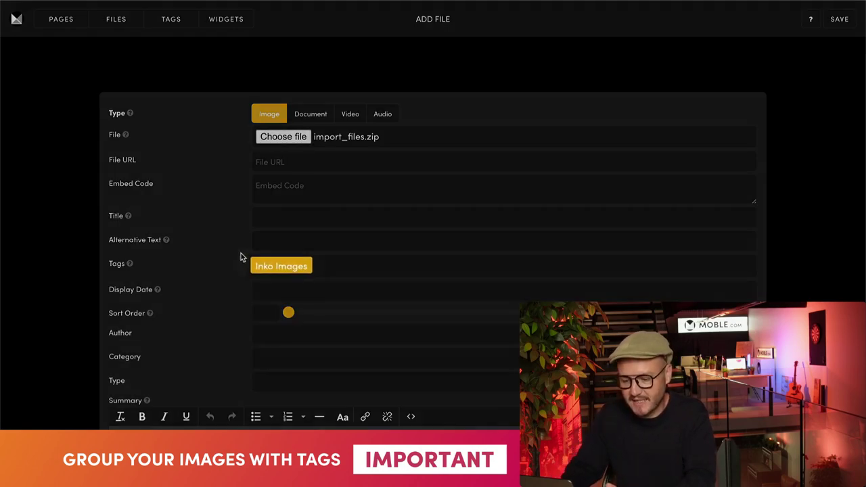
pyautogui.click(839, 20)
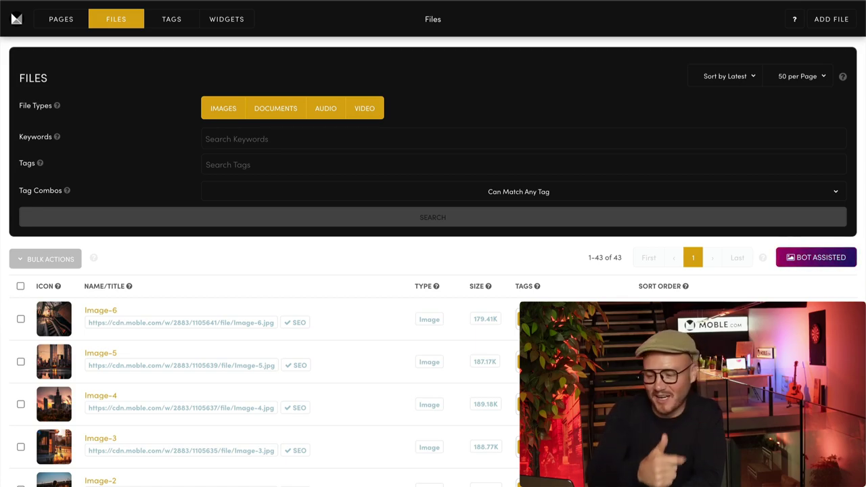
# - Review the imported images and their tags in the files list, and preview Image-11 at full size
pyautogui.scroll(-5, 432, 262)
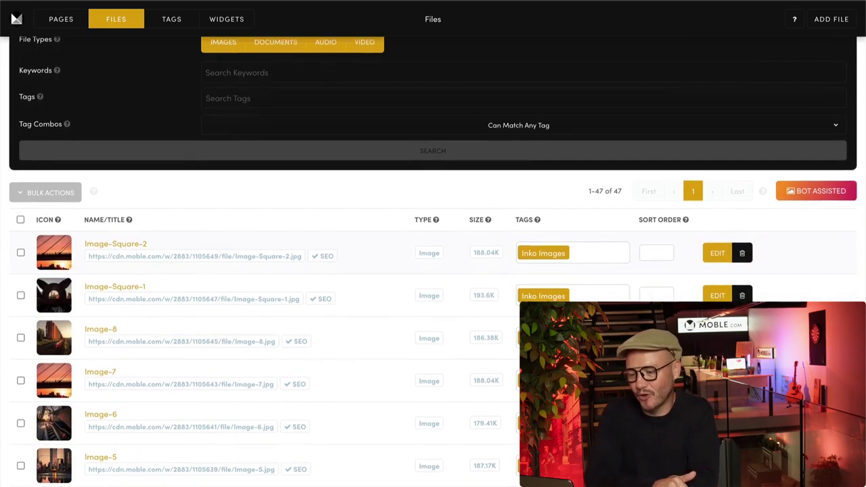
pyautogui.scroll(-1, 433, 262)
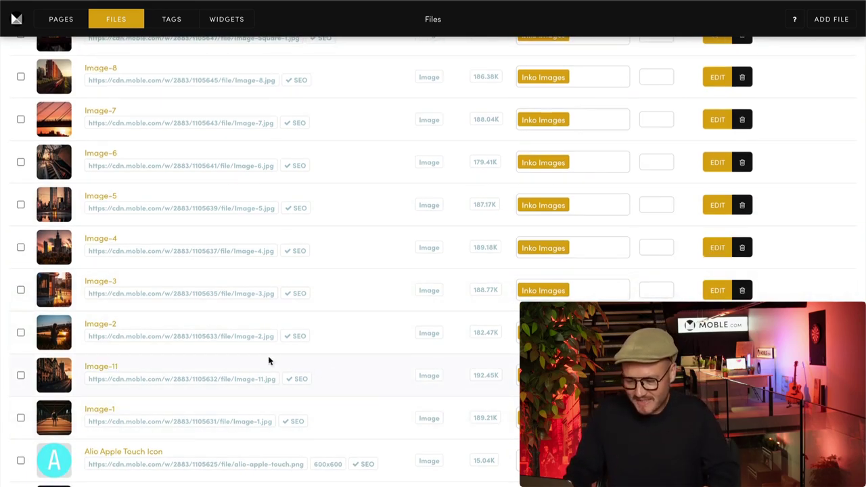
pyautogui.click(61, 371)
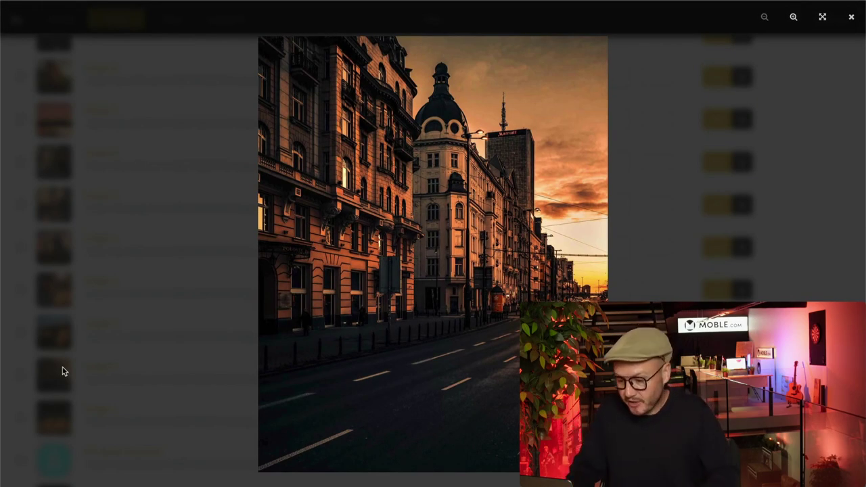
pyautogui.click(204, 353)
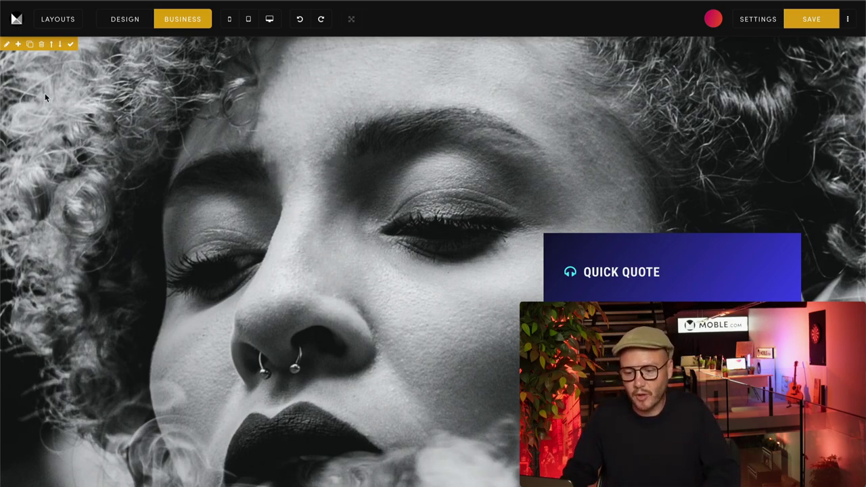
# - Search the image library for Inko and set Image-11 as the background image of the section behind the Quick Quote form
pyautogui.click(7, 45)
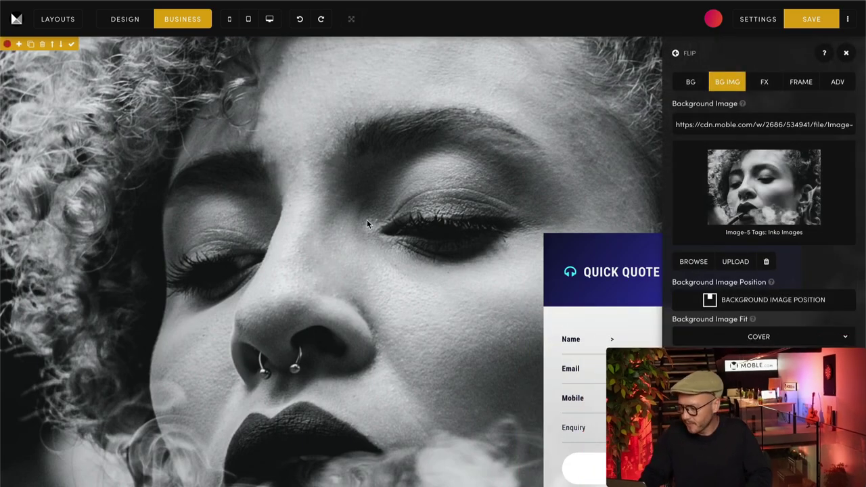
pyautogui.click(691, 261)
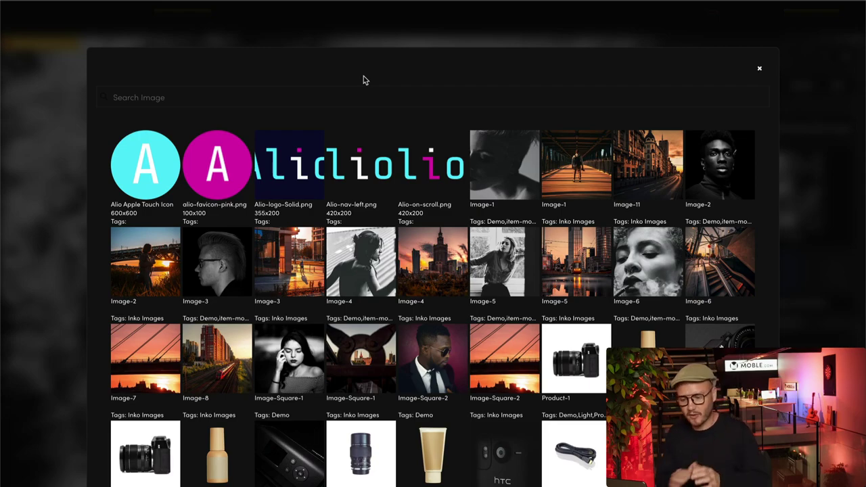
pyautogui.click(186, 94)
pyautogui.write('Ink')
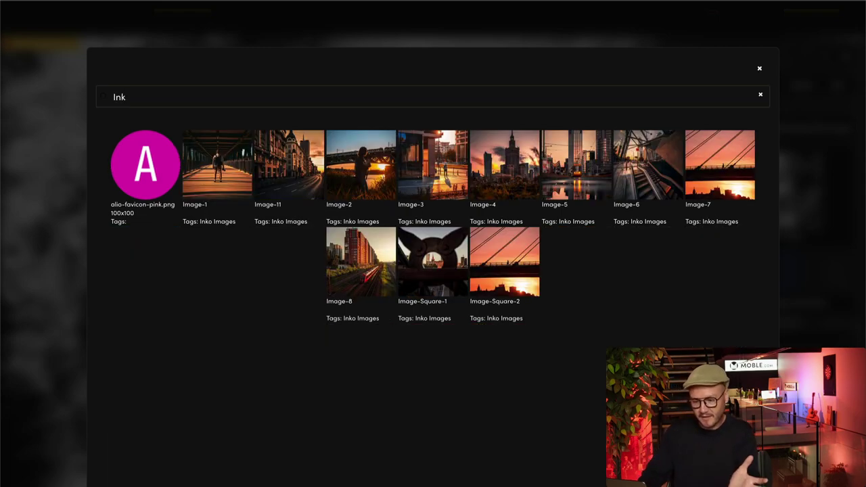
pyautogui.write('o')
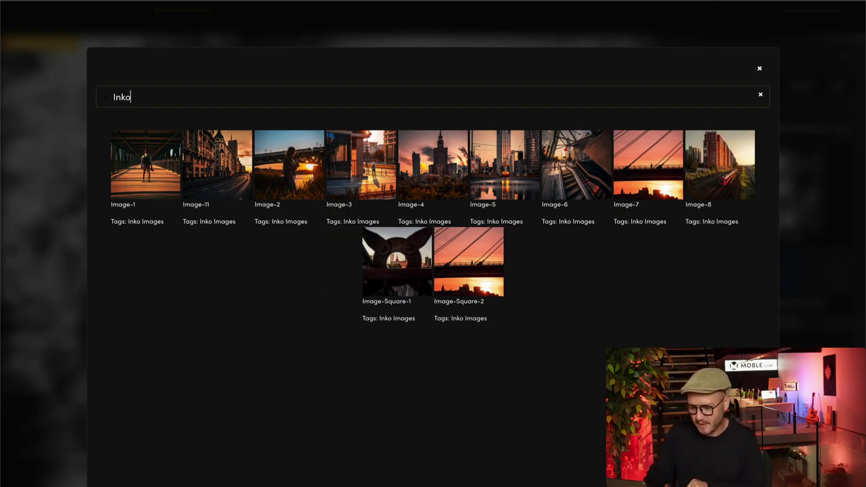
pyautogui.click(214, 167)
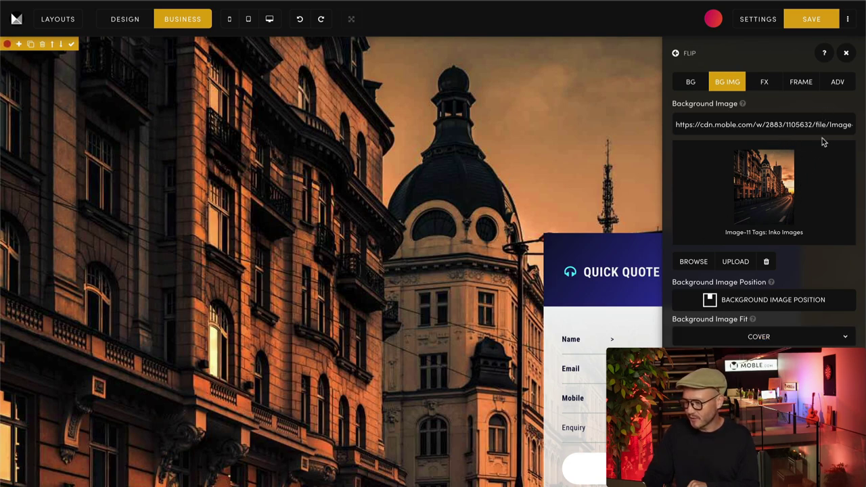
pyautogui.click(846, 54)
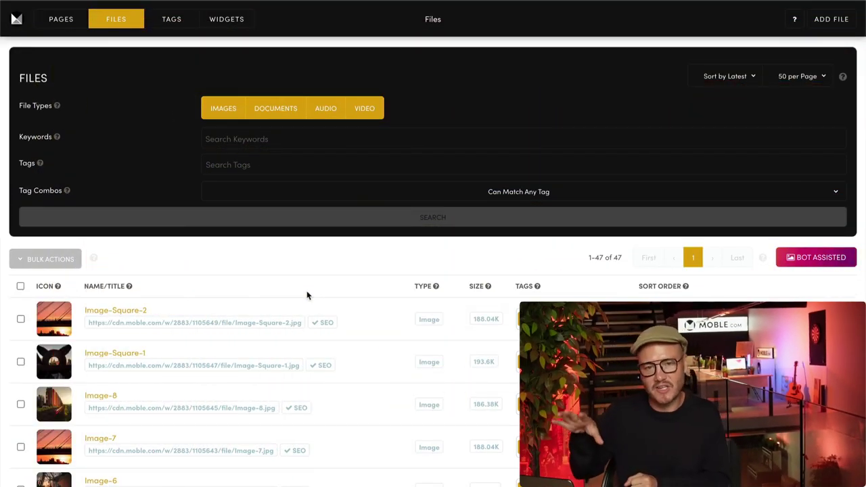
# - Open the live website and look over the demo images used throughout its home page
pyautogui.click(19, 22)
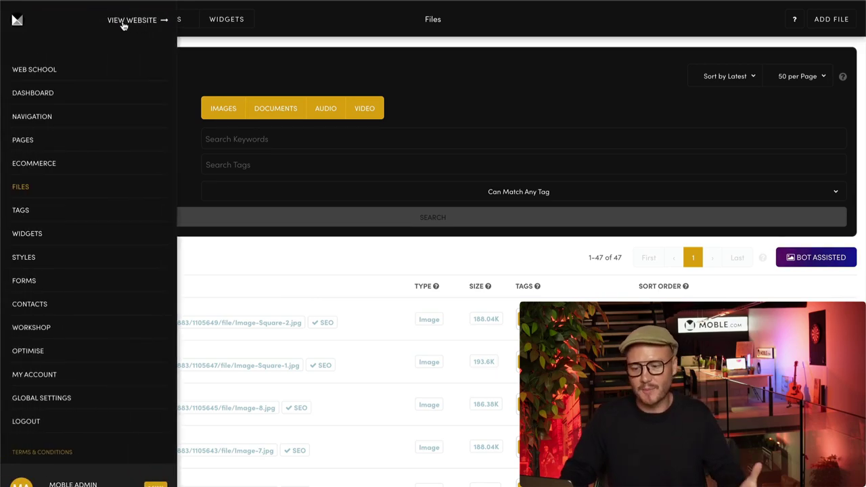
pyautogui.click(150, 24)
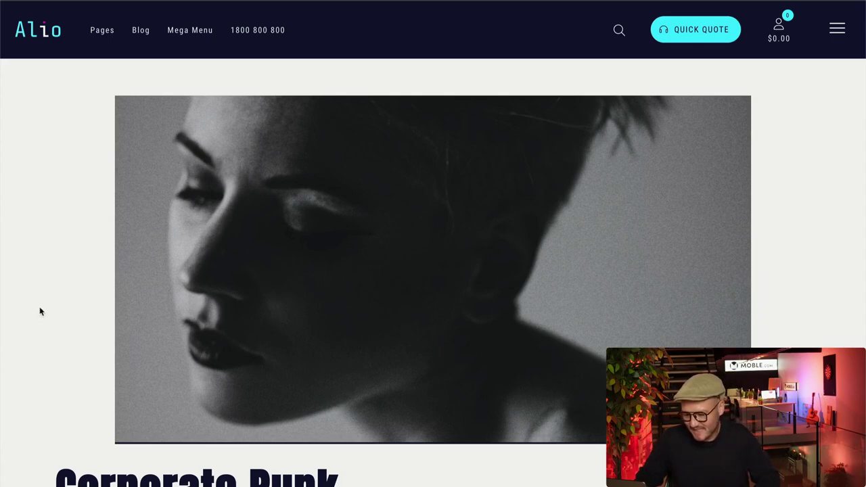
pyautogui.scroll(-10, 84, 324)
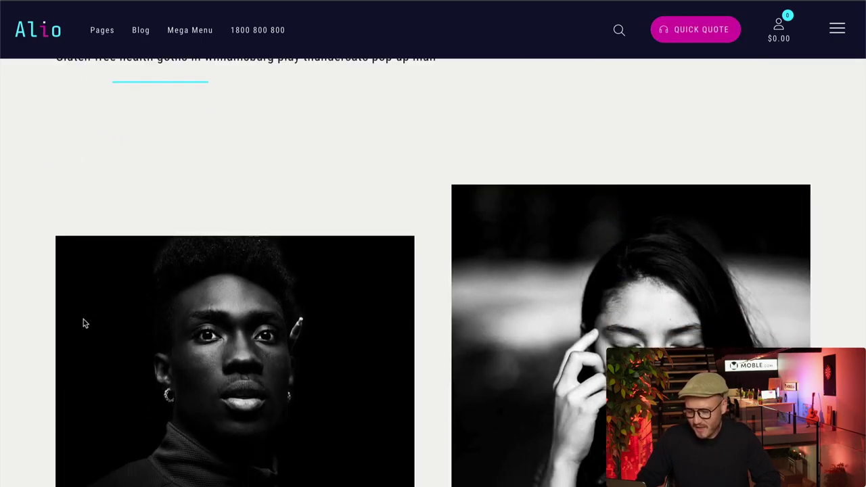
pyautogui.scroll(-10, 84, 323)
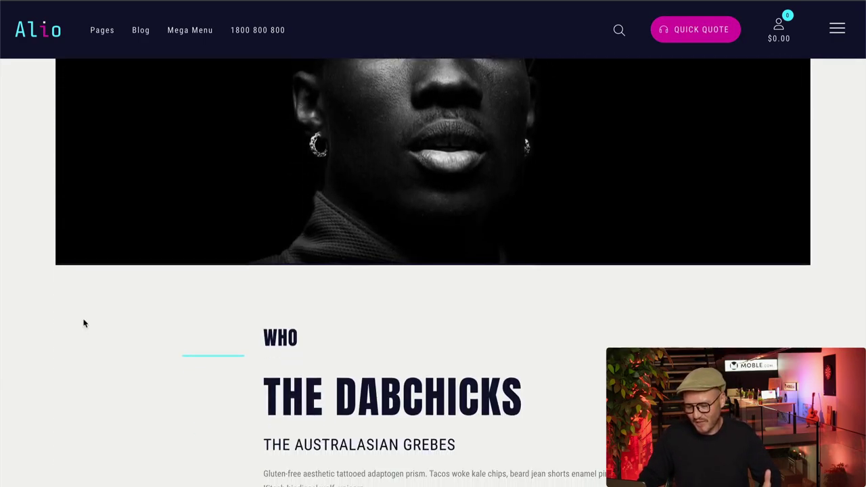
pyautogui.scroll(-2, 84, 323)
pyautogui.scroll(10, 84, 324)
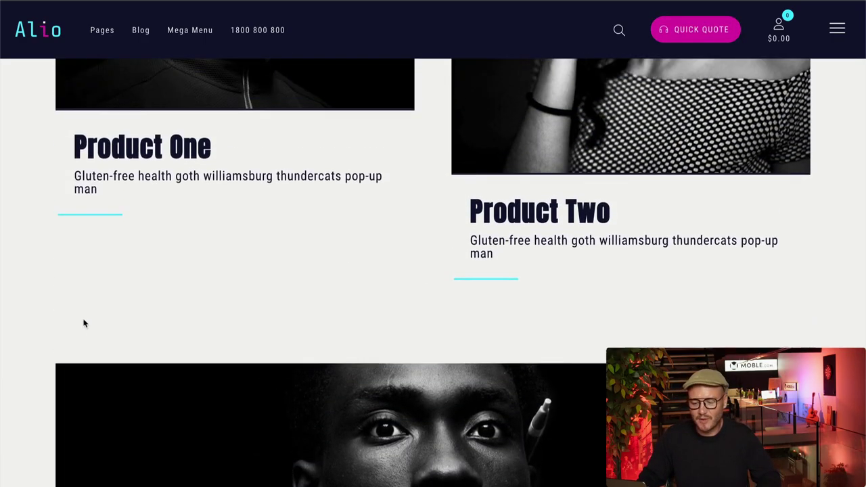
pyautogui.scroll(10, 84, 323)
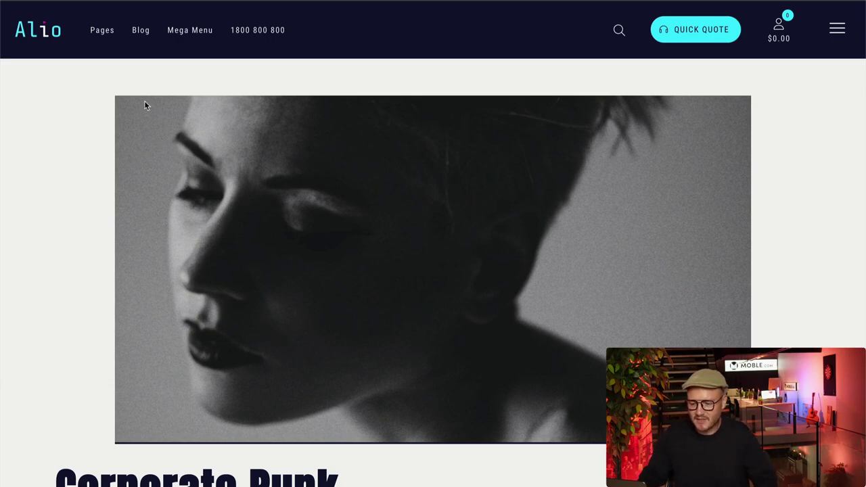
# - Open the website's Product Category page and examine the demo images in its banner and product listing
pyautogui.moveTo(105, 34)
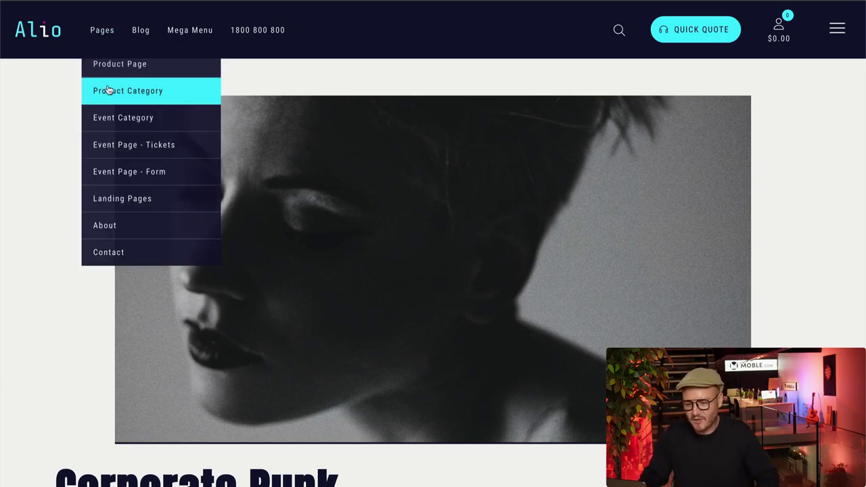
pyautogui.click(157, 94)
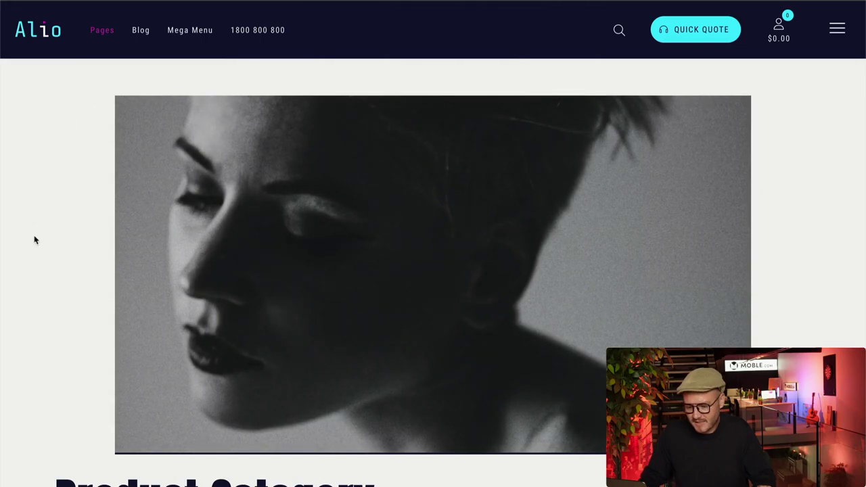
pyautogui.scroll(-1, 410, 305)
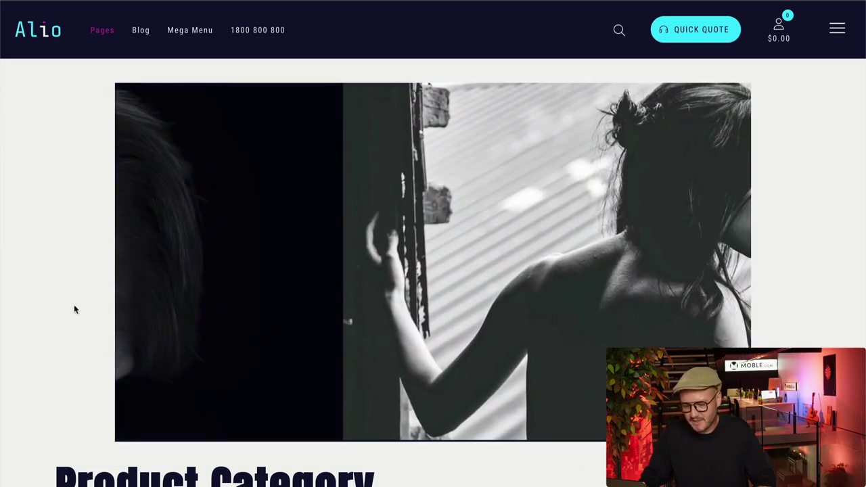
pyautogui.scroll(-4, 74, 307)
pyautogui.scroll(-4, 234, 257)
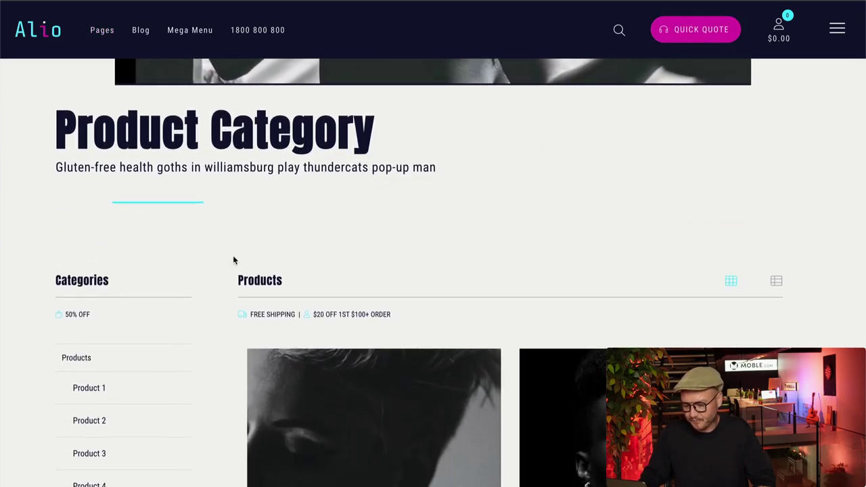
pyautogui.scroll(-8, 246, 271)
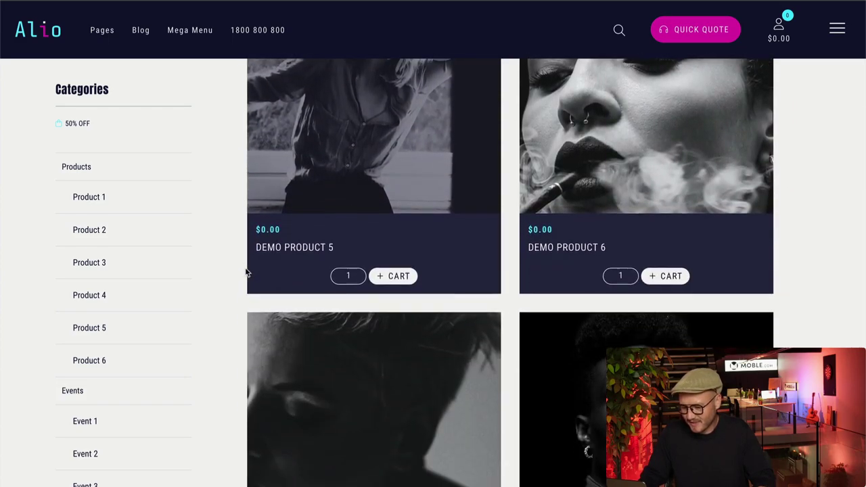
pyautogui.scroll(14, 246, 273)
pyautogui.scroll(5, 246, 272)
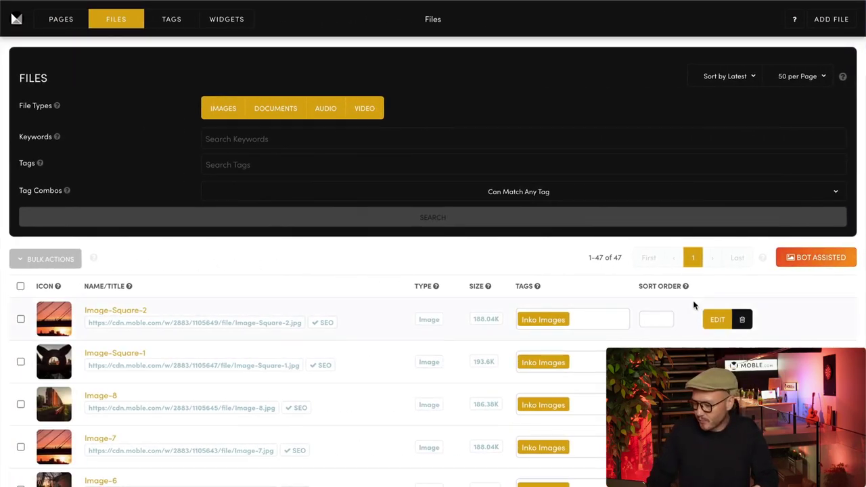
# - Show the bot-assisted selection of Demo-tagged images in the files list and open the demo Image-1 for editing
pyautogui.click(818, 259)
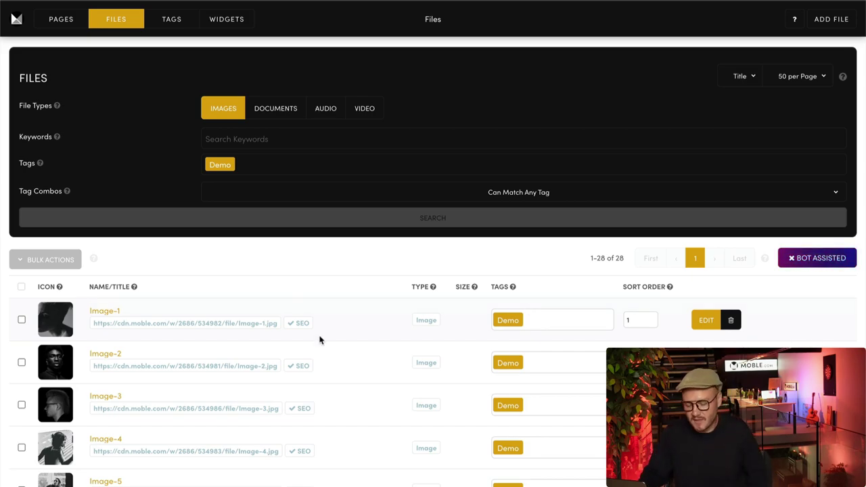
pyautogui.scroll(-2, 320, 339)
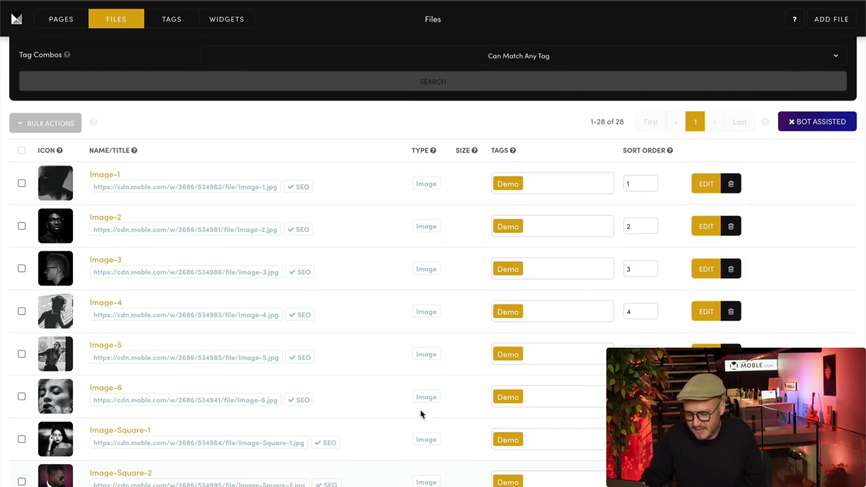
pyautogui.scroll(-1, 429, 301)
pyautogui.scroll(-2, 481, 410)
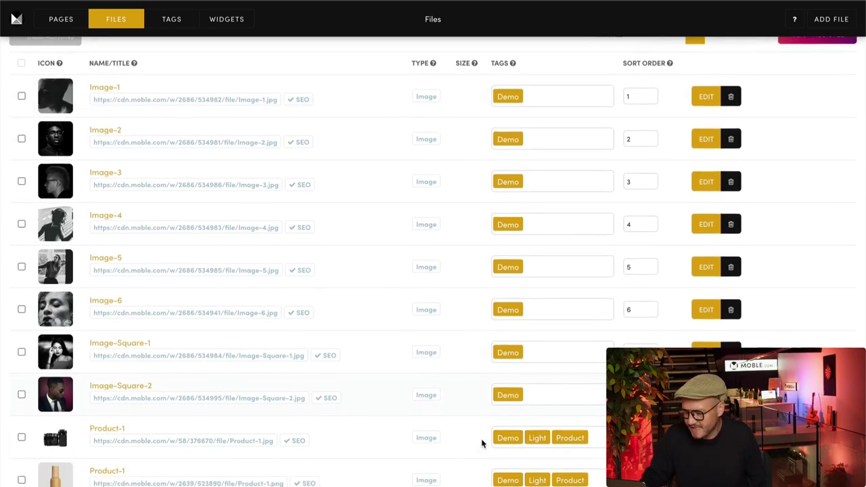
pyautogui.scroll(5, 481, 438)
pyautogui.scroll(1, 482, 441)
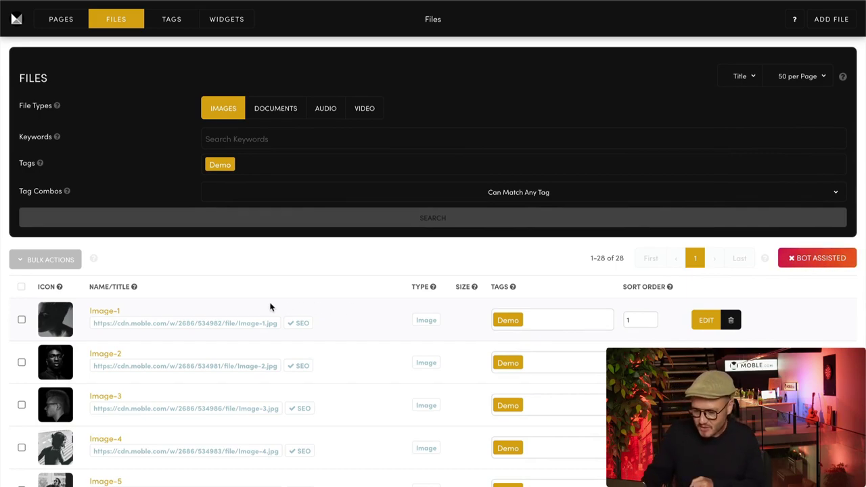
pyautogui.click(705, 321)
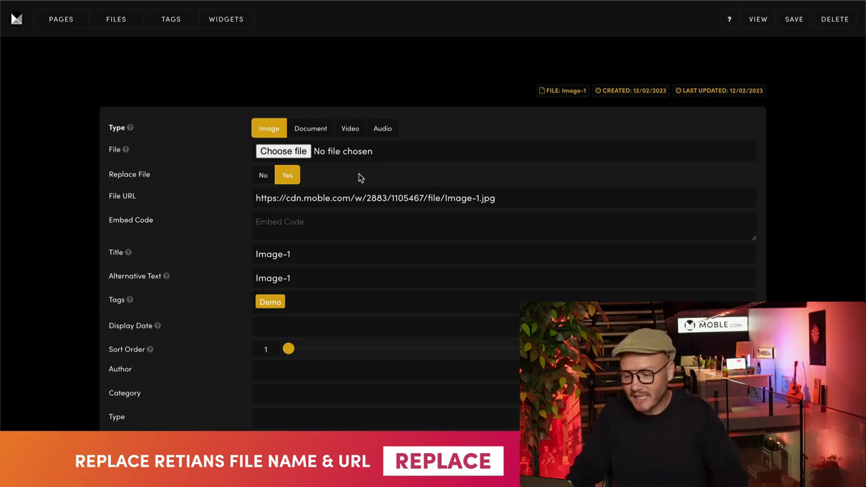
# - Replace the demo Image-1 file with the ourQHRTE2IM photo from the Images - Unsplash folder and save the file record
pyautogui.click(306, 152)
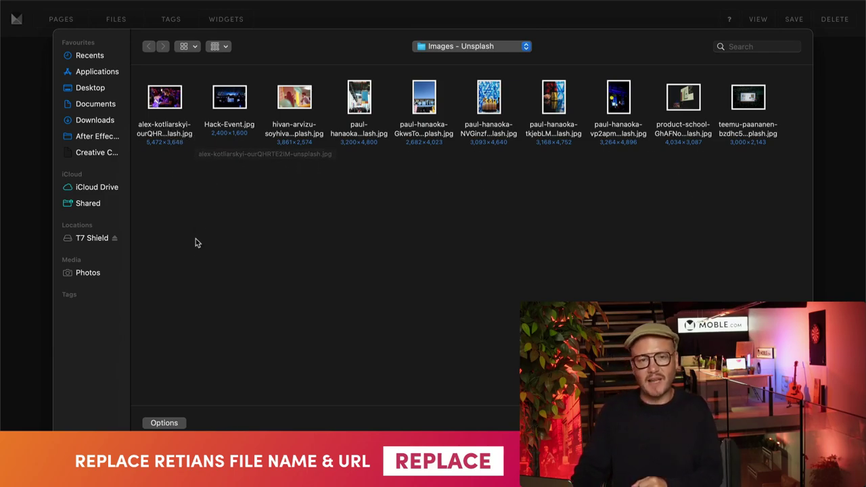
pyautogui.click(170, 100)
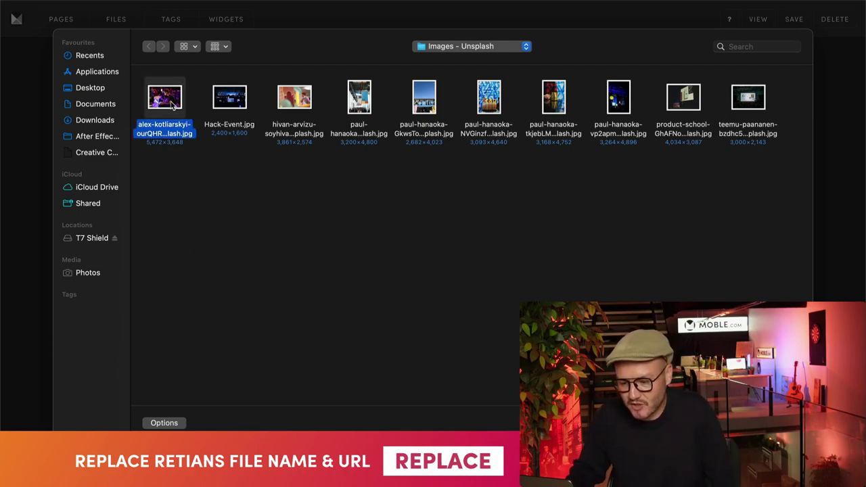
pyautogui.doubleClick(170, 100)
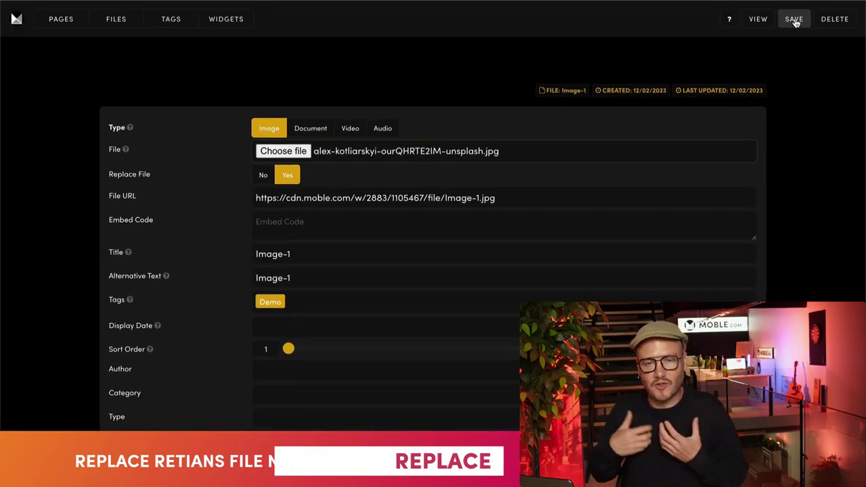
pyautogui.click(794, 20)
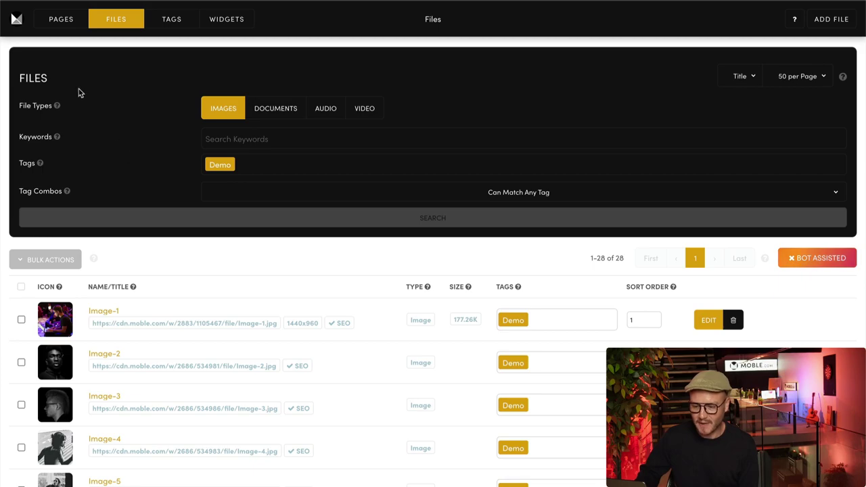
# - Check the replaced Image-1 on the live website's home page and in the Product Category page's banner and product listing
pyautogui.click(19, 23)
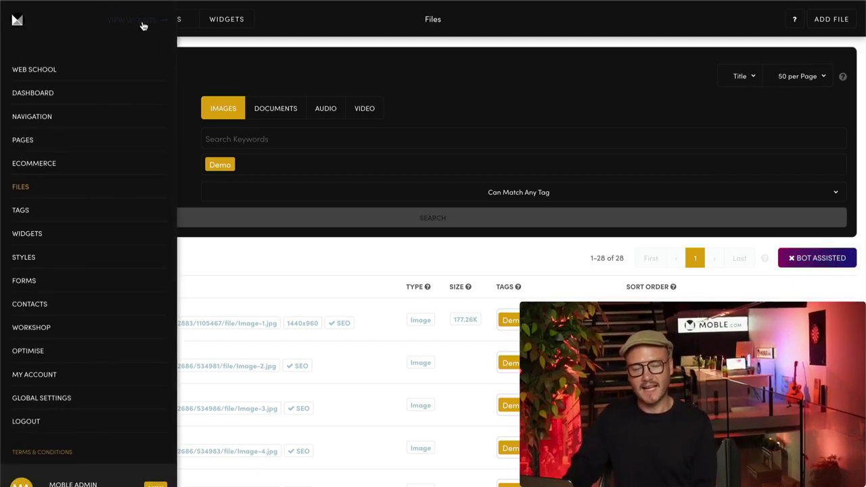
pyautogui.click(143, 25)
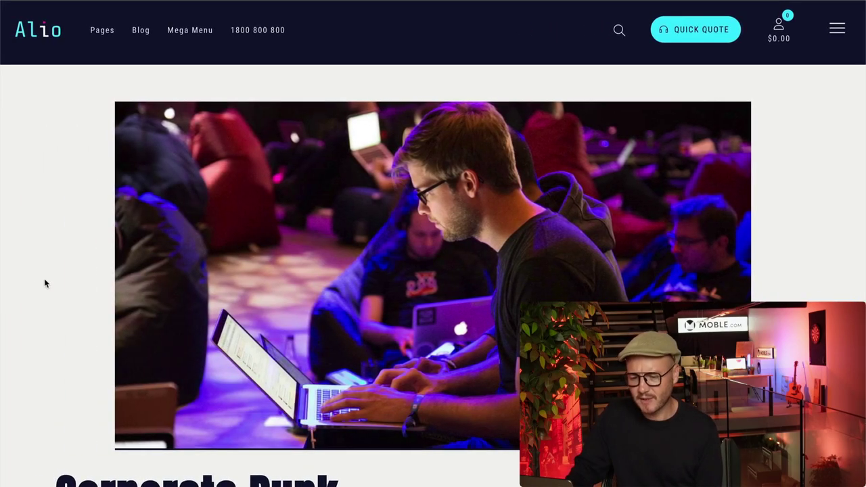
pyautogui.moveTo(97, 46)
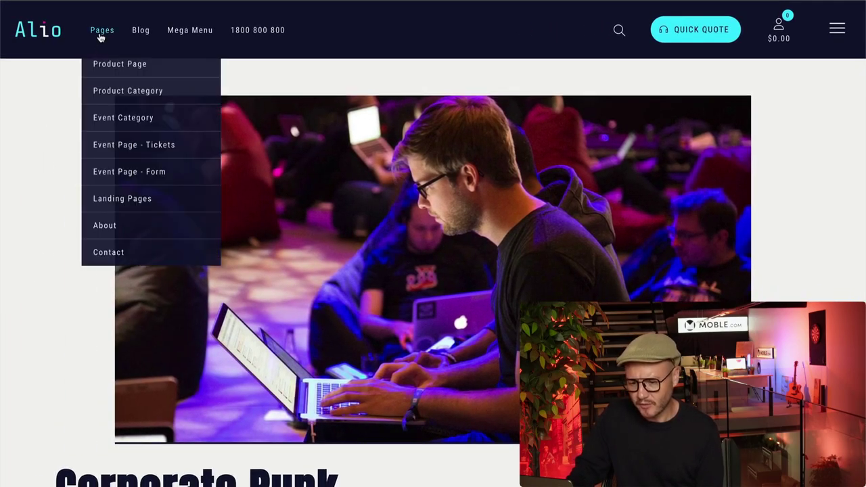
pyautogui.click(142, 92)
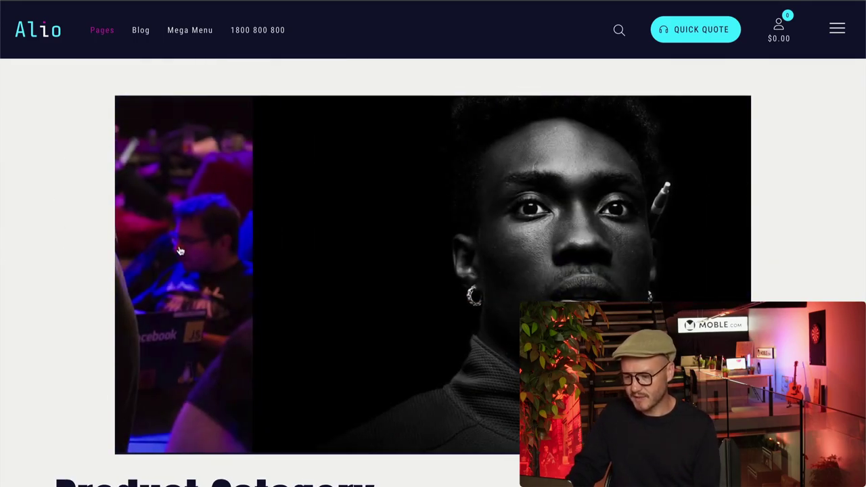
pyautogui.scroll(-7, 11, 251)
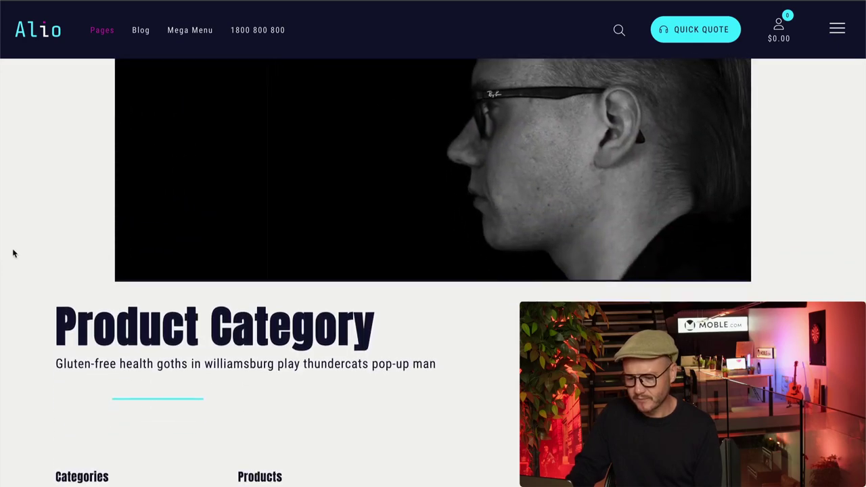
pyautogui.scroll(-9, 11, 253)
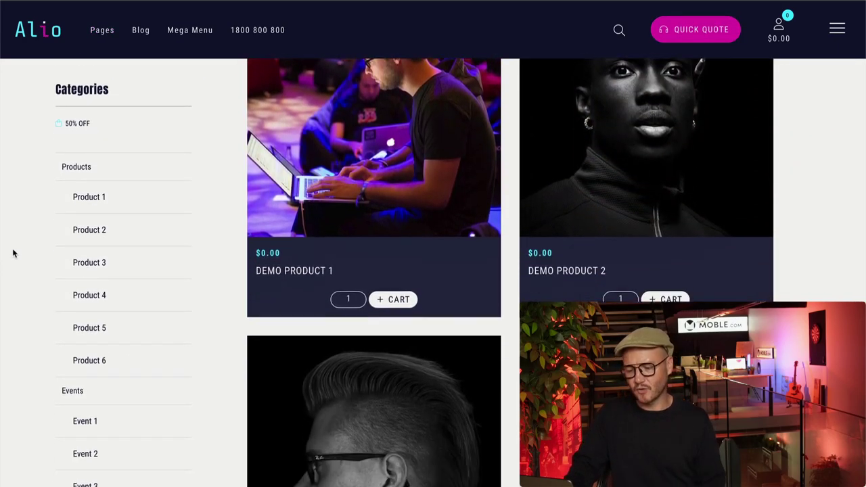
pyautogui.scroll(-2, 13, 253)
pyautogui.scroll(15, 12, 253)
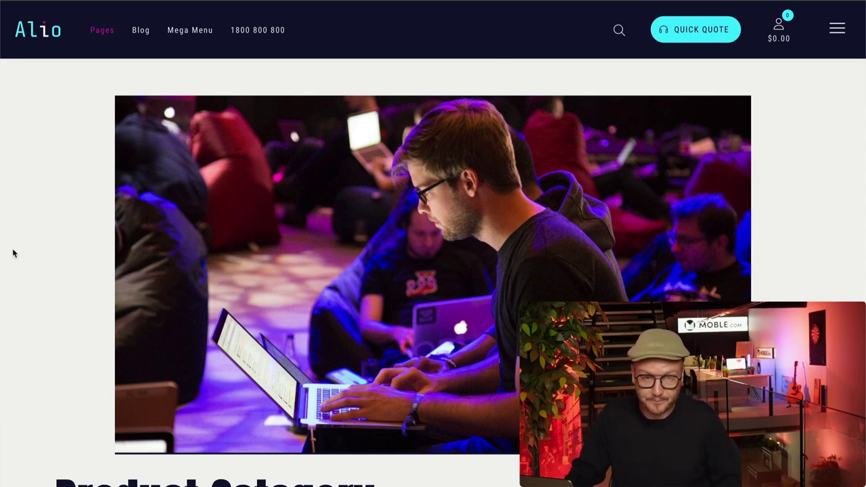
# - Return to the Demo-tagged files list and review the replacement images from Image-1 through the square images
pyautogui.hotkey('ctrl', 'Left')
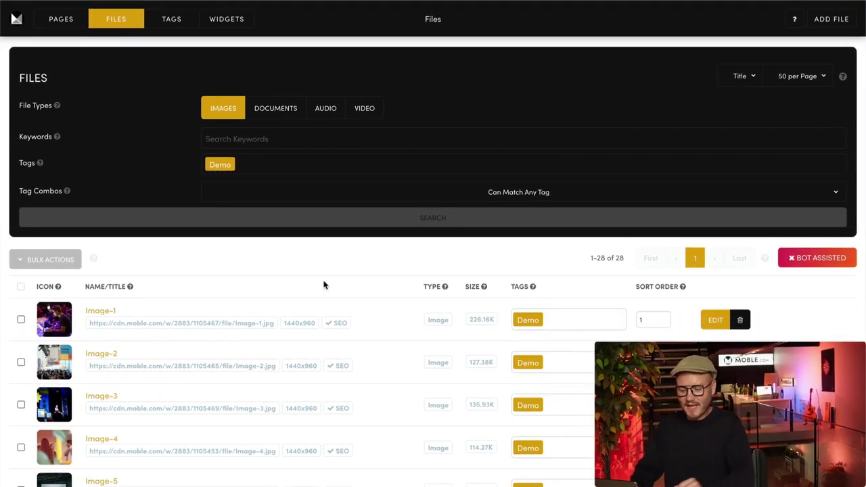
pyautogui.scroll(-2, 323, 284)
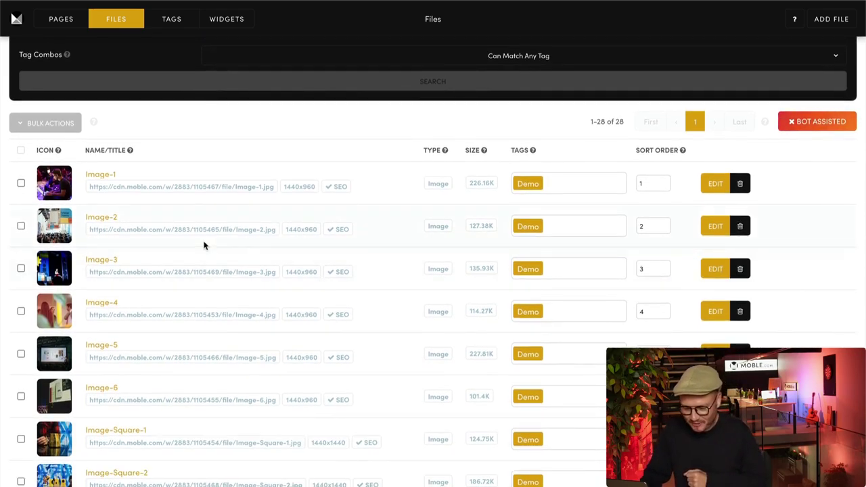
pyautogui.scroll(-2, 203, 246)
pyautogui.scroll(4, 204, 245)
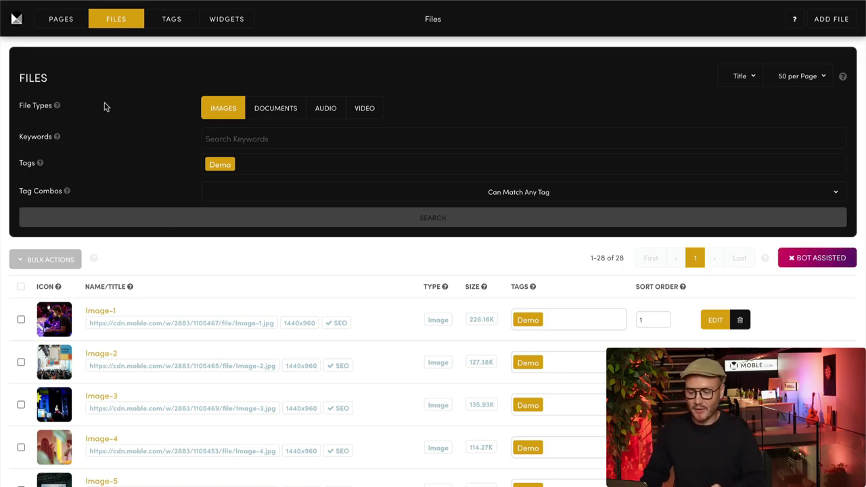
# - View the live website again and examine all the new images in the Product Category page's banner and product cards
pyautogui.click(19, 22)
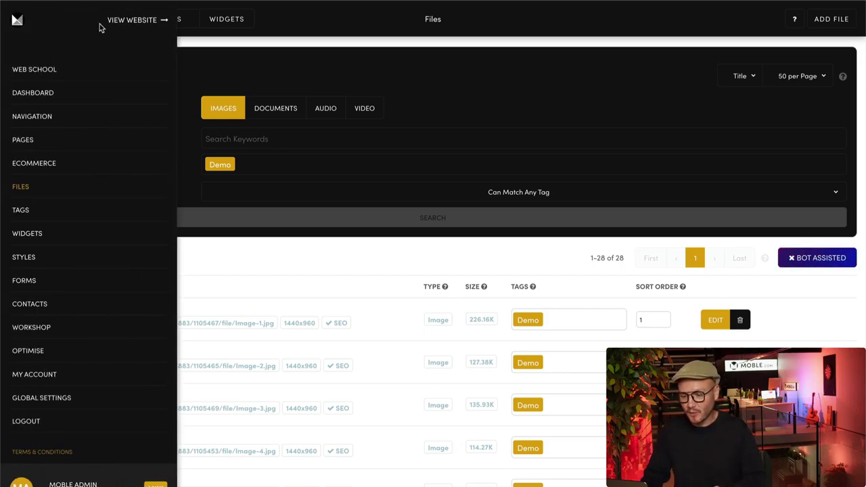
pyautogui.click(127, 21)
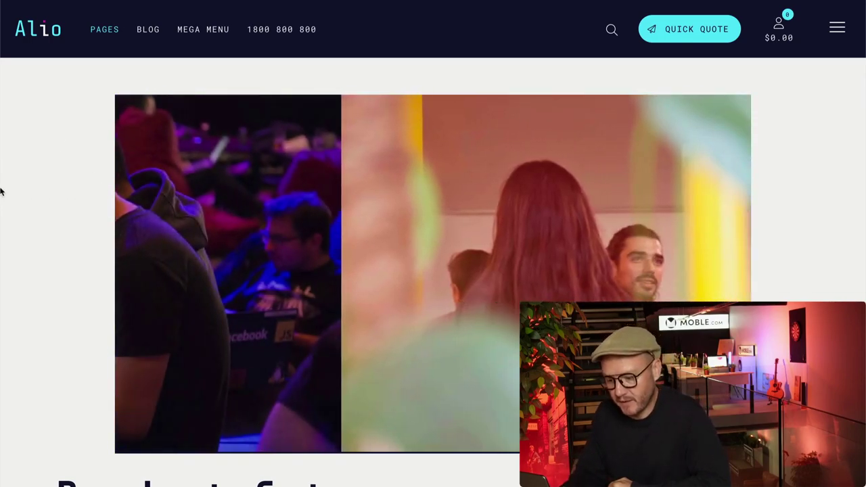
pyautogui.scroll(-5, 25, 223)
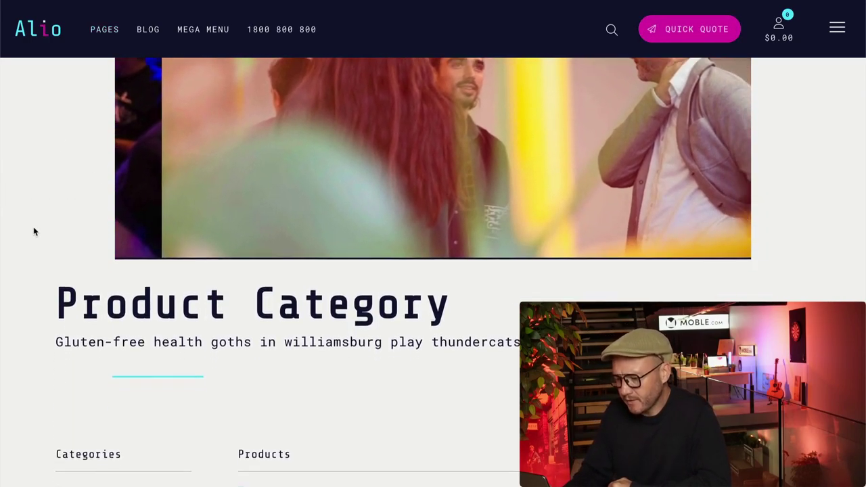
pyautogui.scroll(-4, 33, 230)
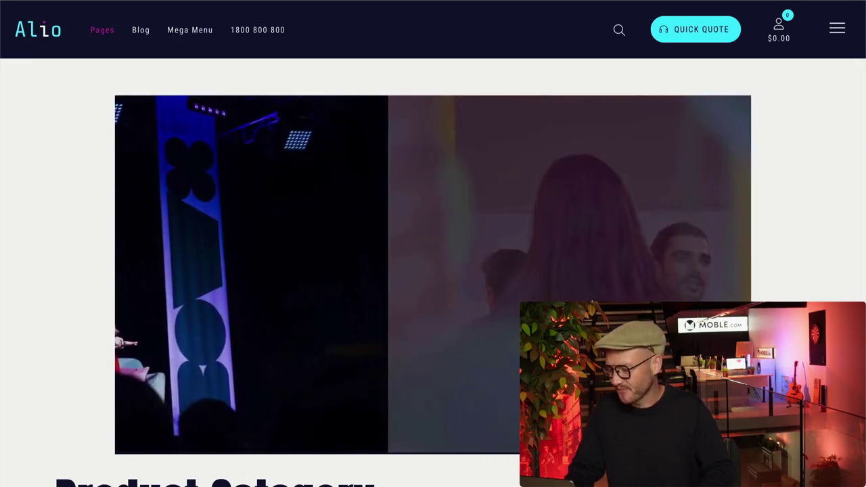
pyautogui.scroll(-10, 785, 298)
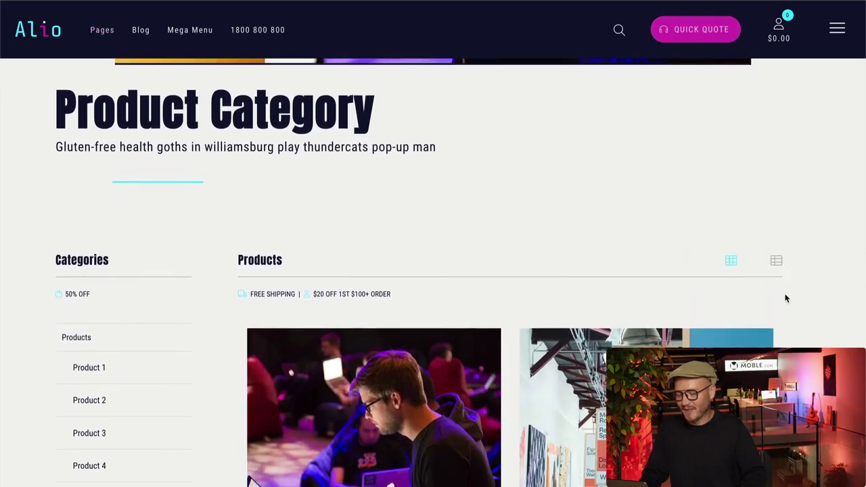
pyautogui.scroll(-12, 786, 298)
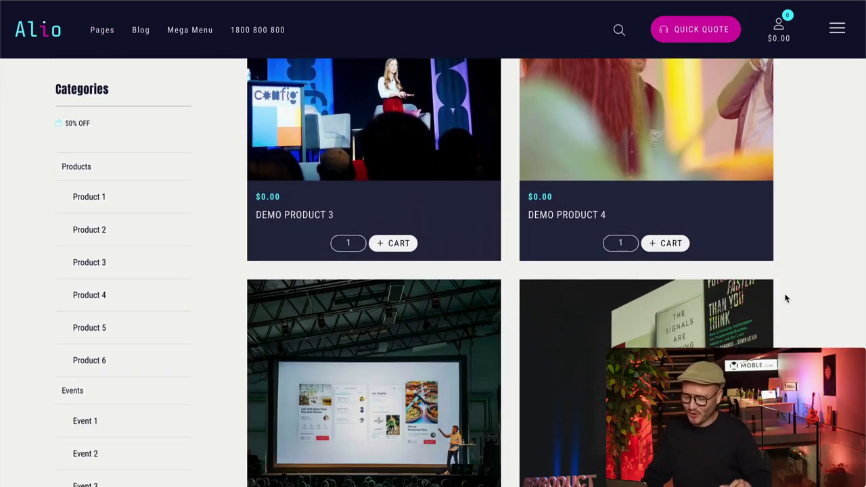
pyautogui.scroll(-1, 786, 298)
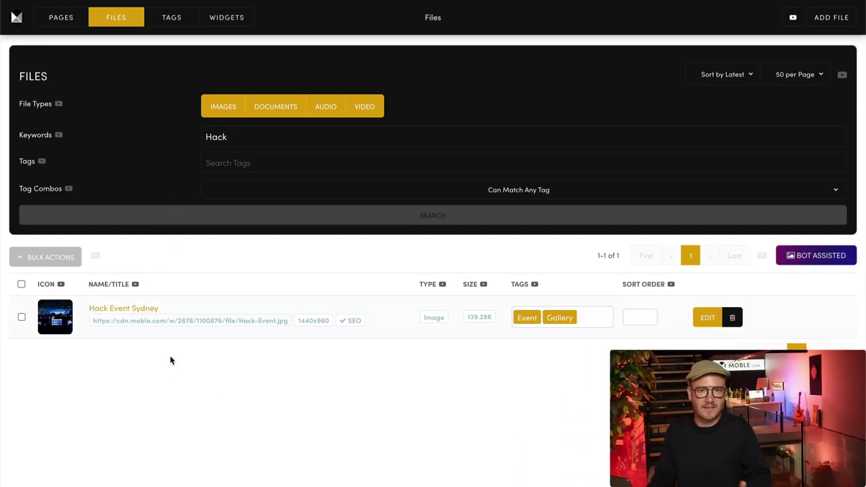
# - Open the Hack Event Sydney image from the files list for editing
pyautogui.click(708, 317)
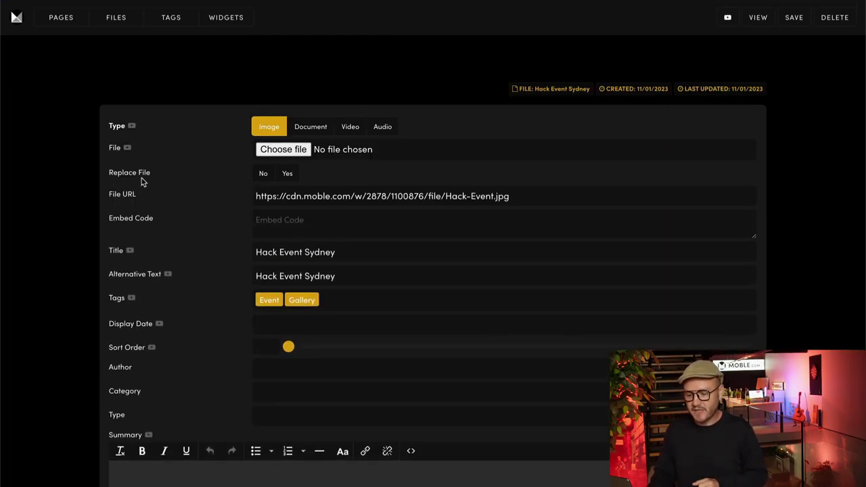
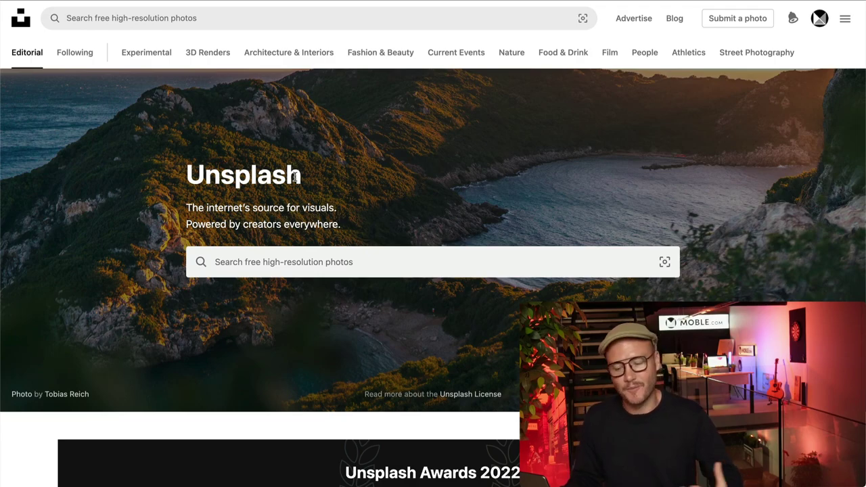
# - Search Unsplash for Events People and download the photo of two colleagues working at a laptop
pyautogui.click(253, 260)
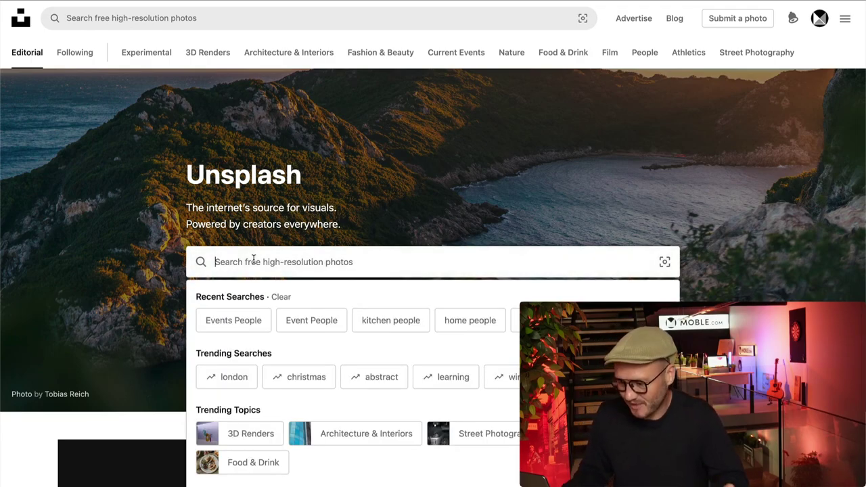
pyautogui.click(233, 320)
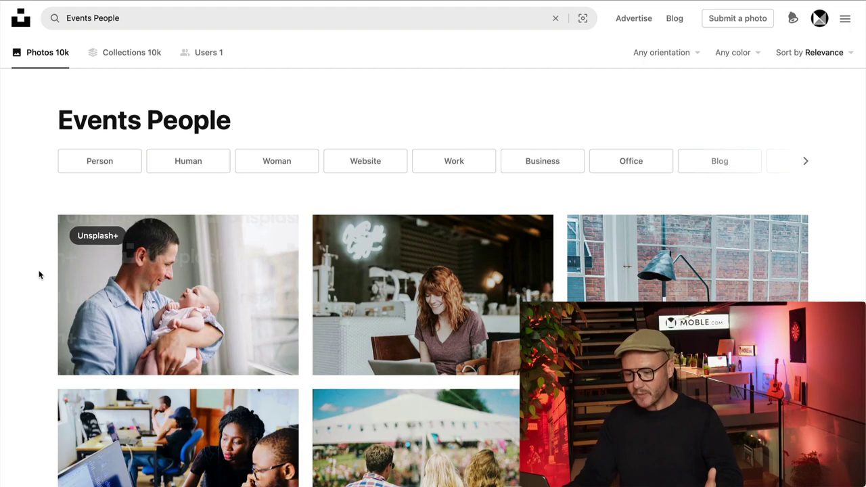
pyautogui.scroll(-4, 39, 274)
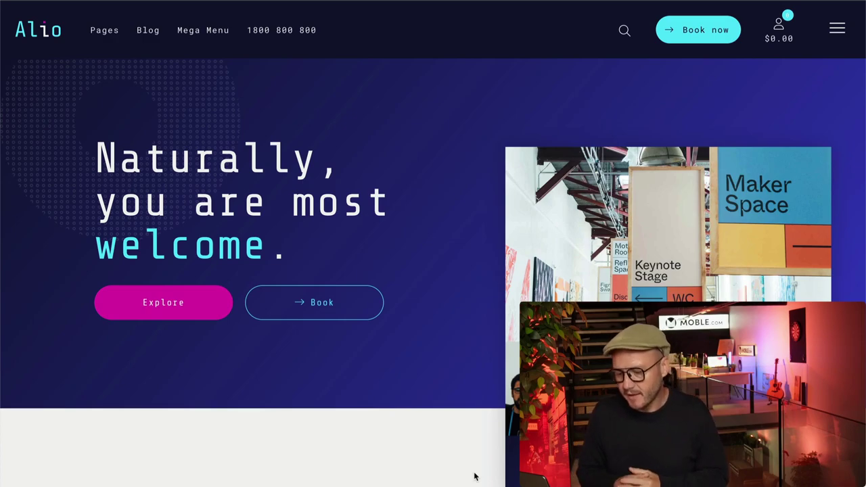
pyautogui.hotkey('ctrl', 'Left')
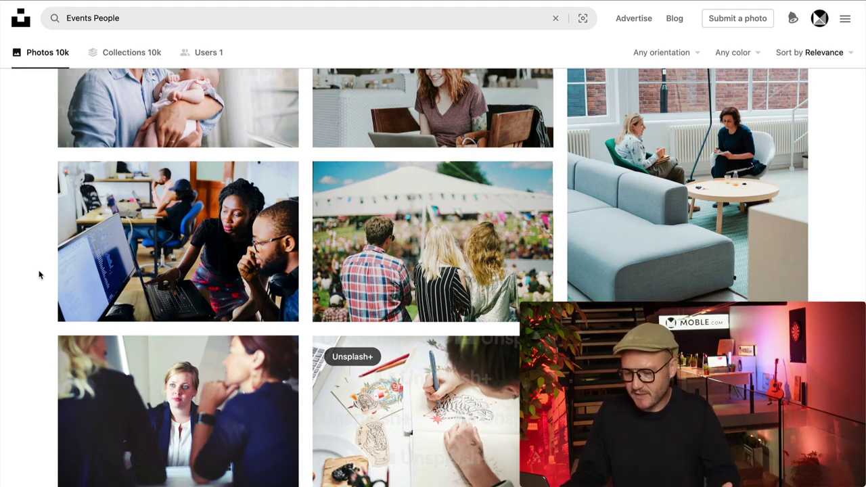
pyautogui.moveTo(111, 241)
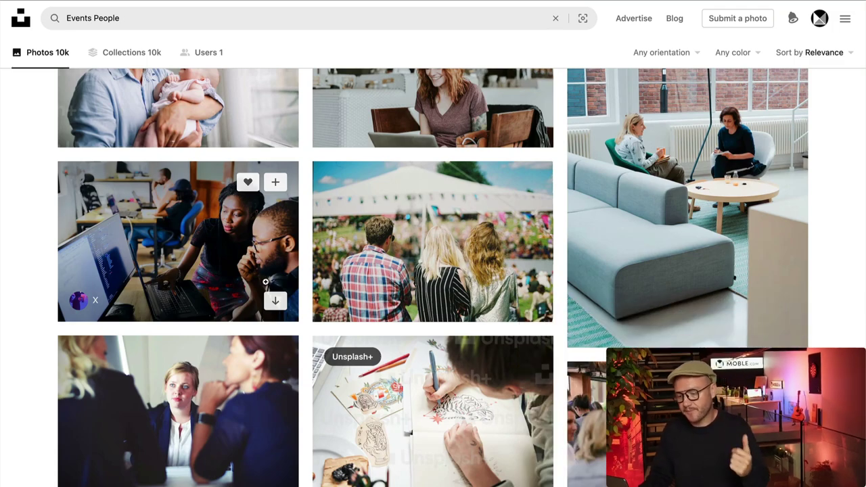
pyautogui.click(276, 301)
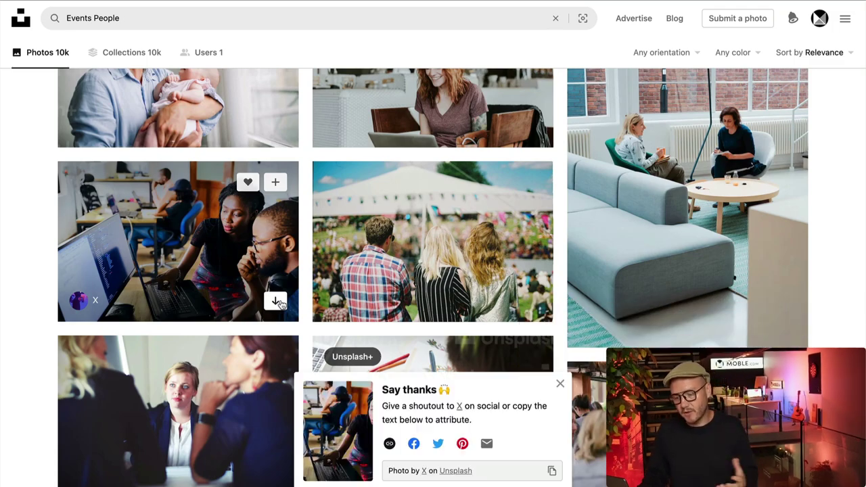
pyautogui.click(560, 385)
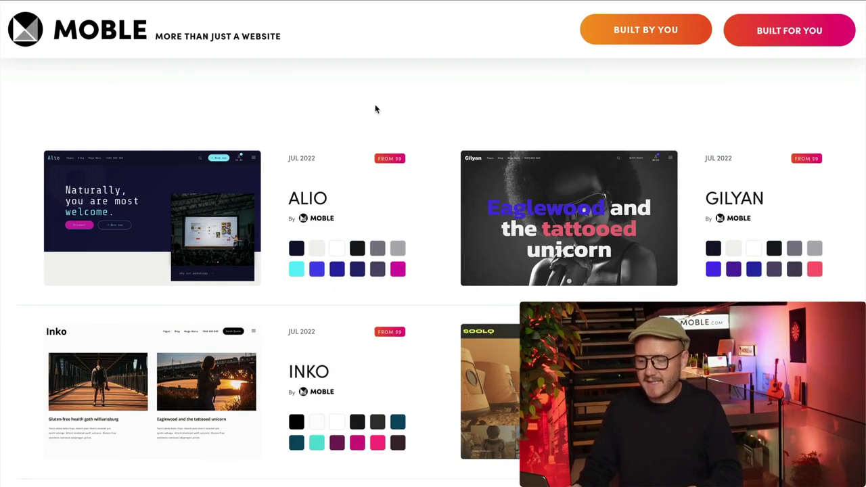
# - Browse MOBLE's theme gallery and open the Features & FAQs of the Alio design
pyautogui.scroll(-4, 377, 218)
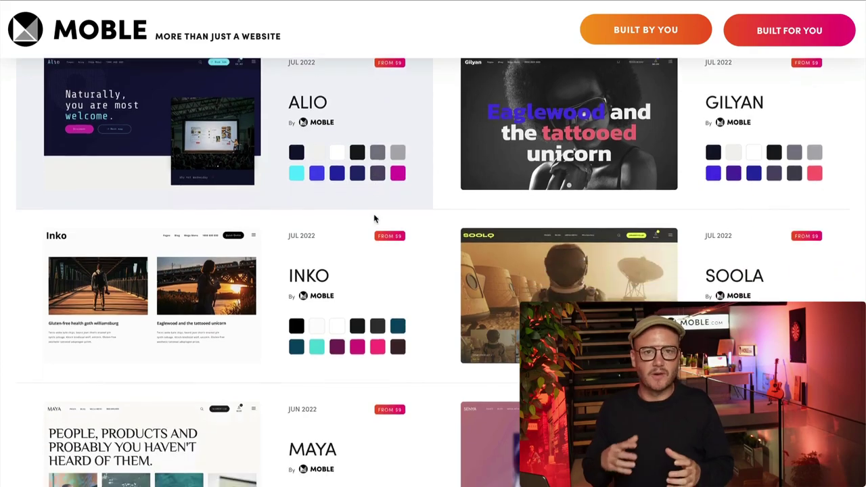
pyautogui.scroll(3, 376, 218)
pyautogui.scroll(1, 374, 219)
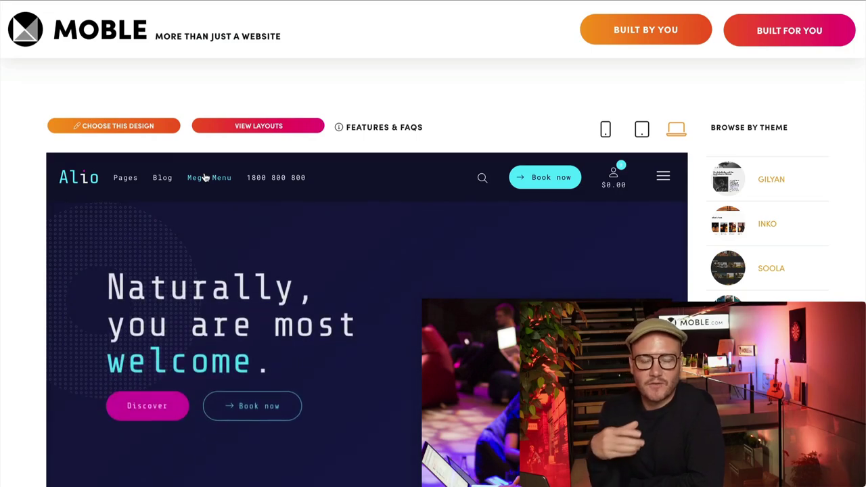
pyautogui.click(365, 128)
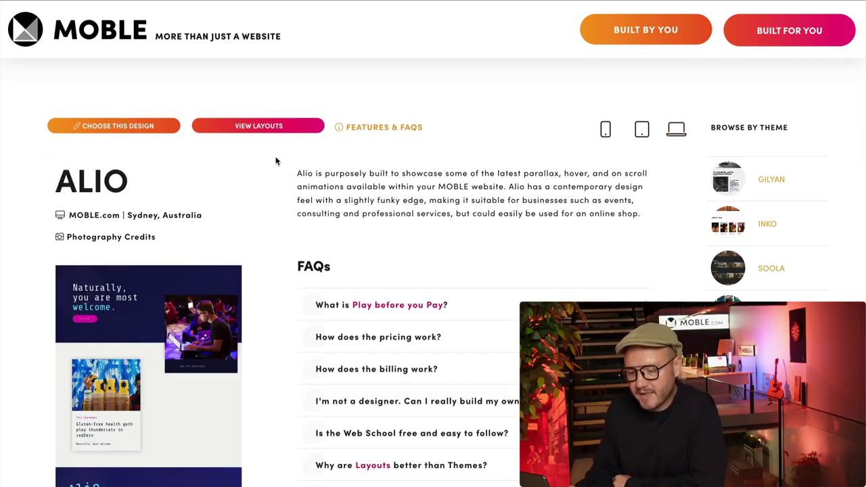
# - Open Alio's photography credits and look through the photos in its Unsplash collection
pyautogui.click(97, 238)
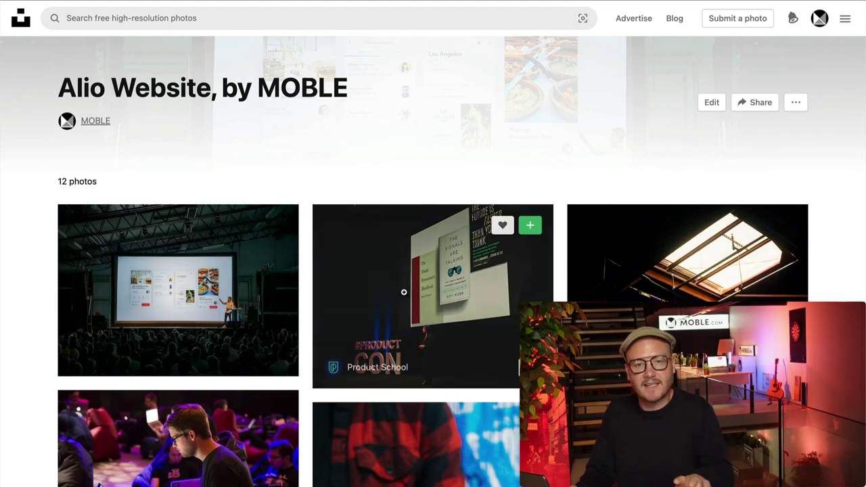
pyautogui.scroll(-3, 404, 292)
pyautogui.scroll(-1, 218, 315)
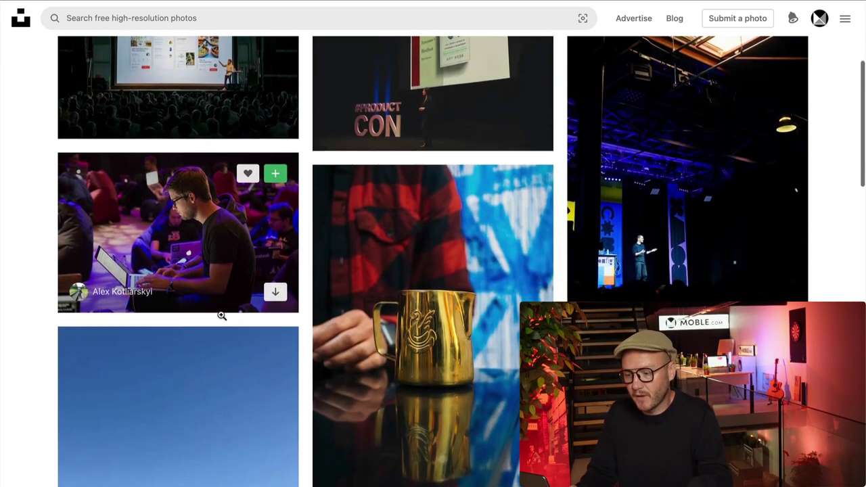
# - Look further through the event photos in the Alio theme's Unsplash collection
pyautogui.scroll(-1, 437, 351)
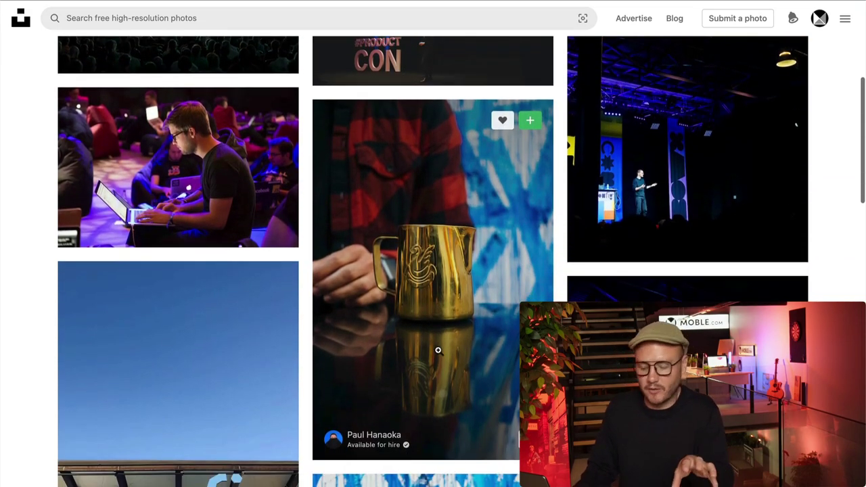
pyautogui.scroll(2, 438, 351)
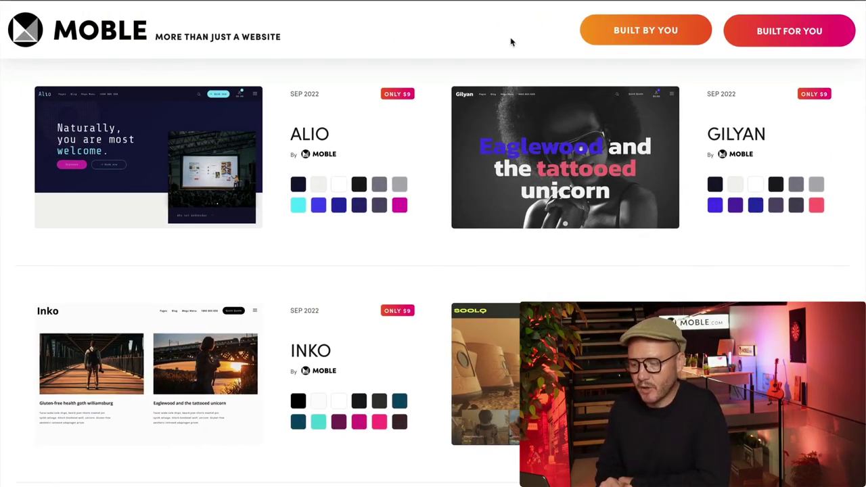
# - View the web builder options on the MOBLE website and browse its theme gallery past Maya, Senya and Nanshe
pyautogui.click(598, 38)
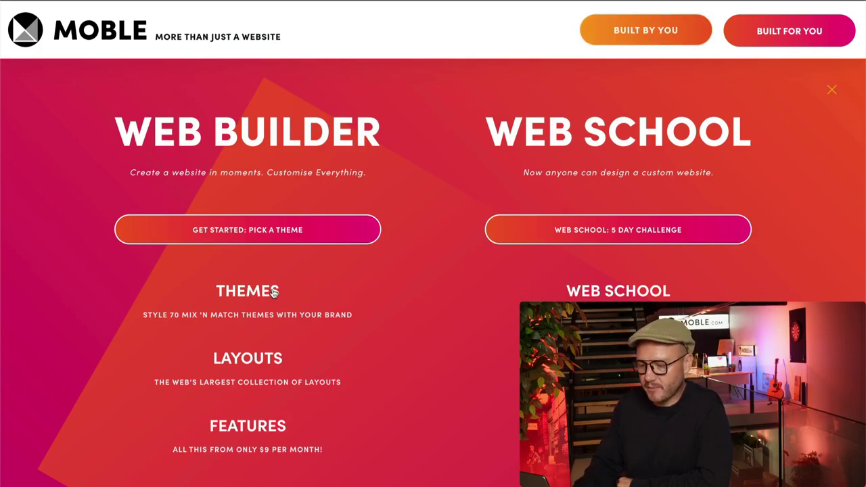
pyautogui.click(353, 230)
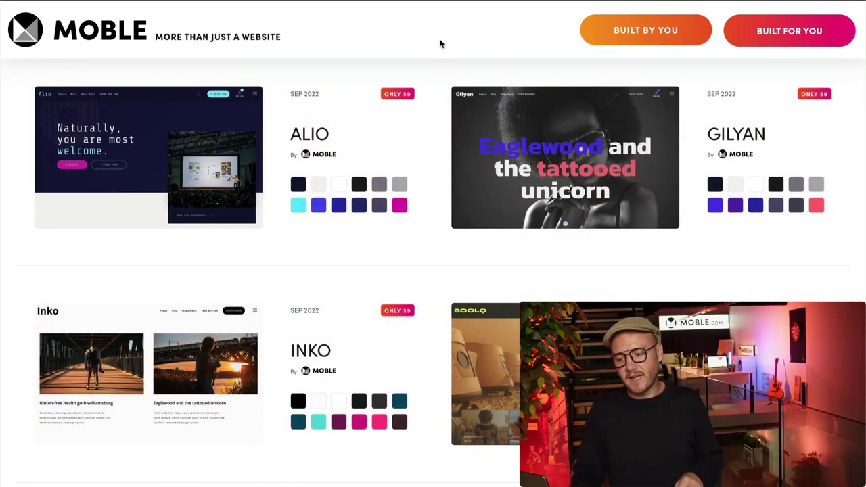
pyautogui.scroll(-6, 434, 217)
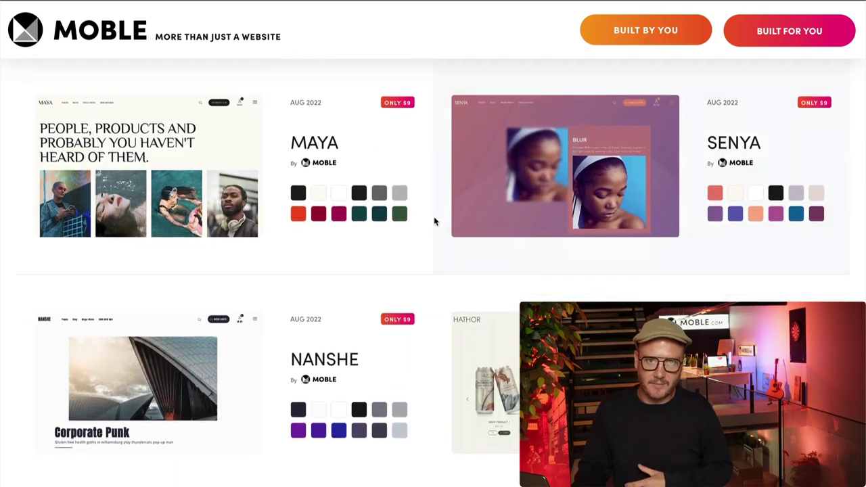
pyautogui.scroll(-12, 433, 216)
pyautogui.scroll(-11, 435, 221)
pyautogui.scroll(-9, 432, 202)
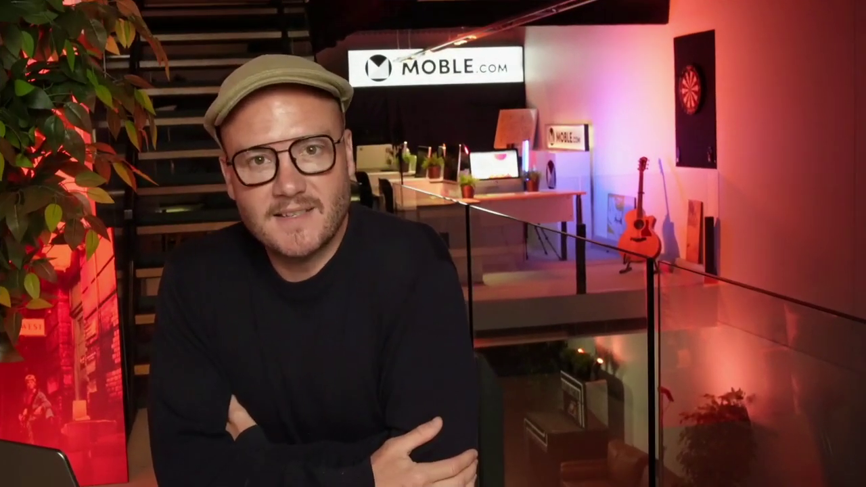